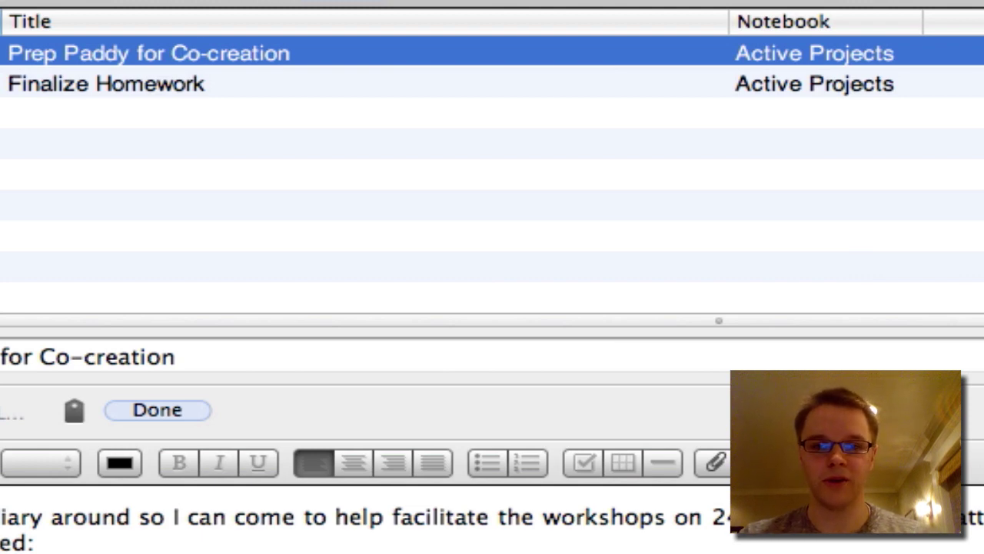
Delete the completed project notes tagged Done, including Finalize Homework.
key(super+BackSpace)
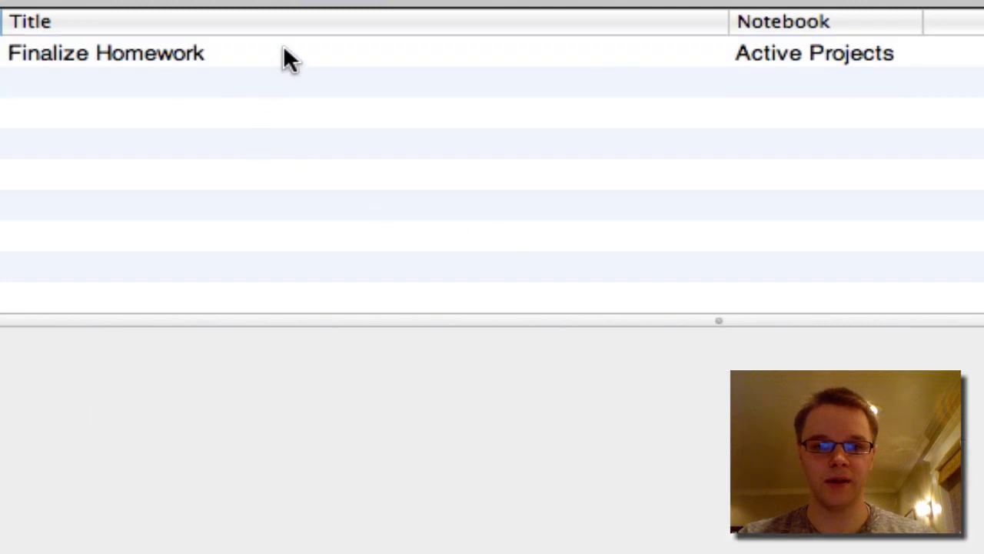
click(463, 49)
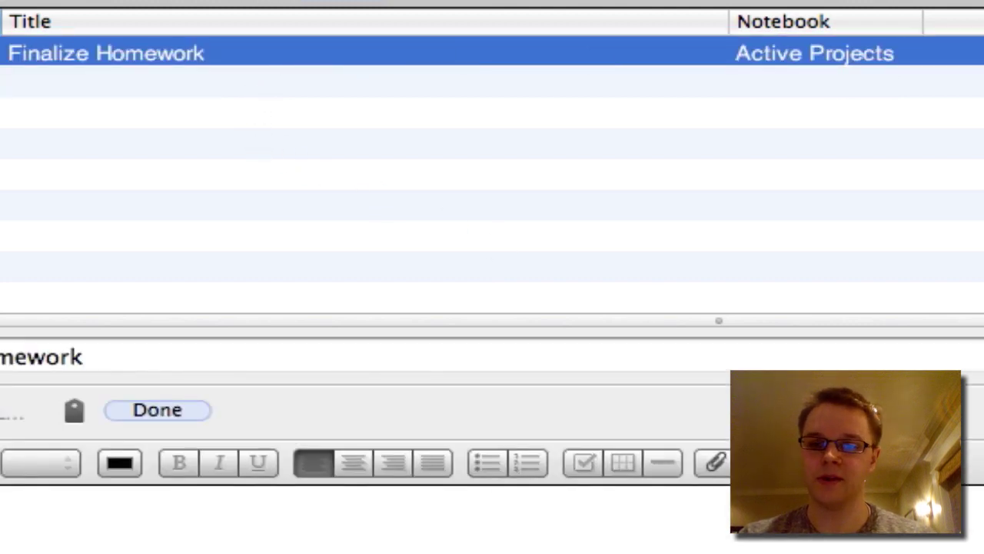
key(super+BackSpace)
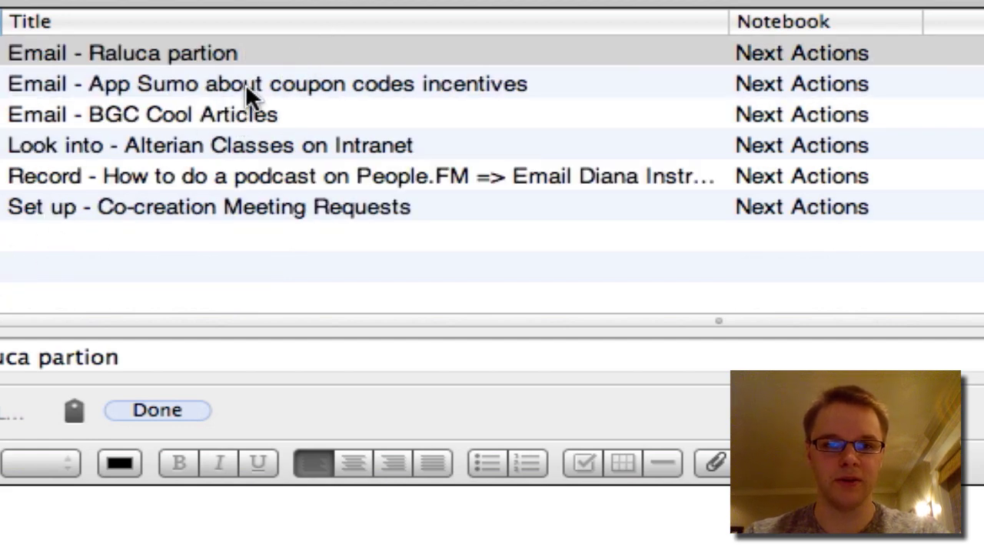
Delete all six finished Next Actions notes at once.
click(216, 50)
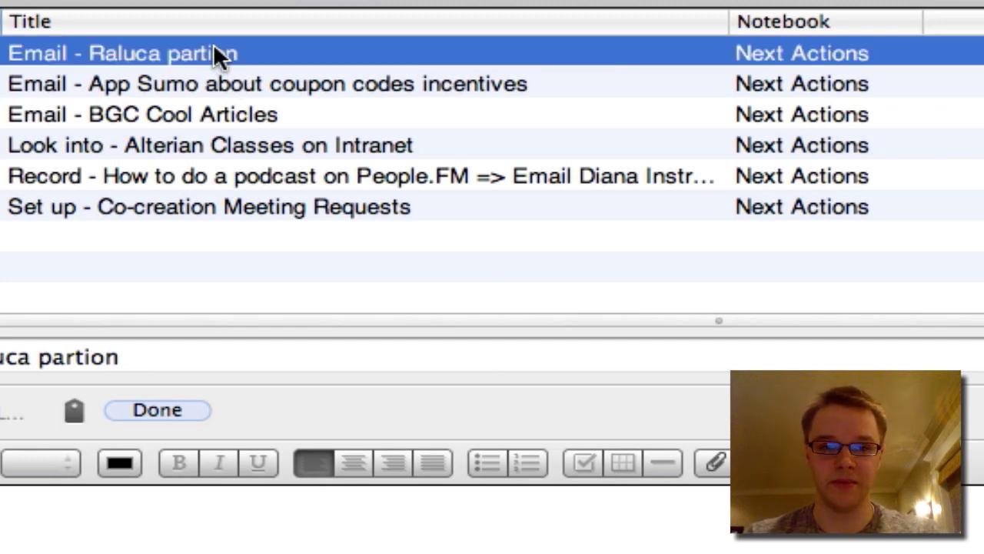
shift+click(250, 209)
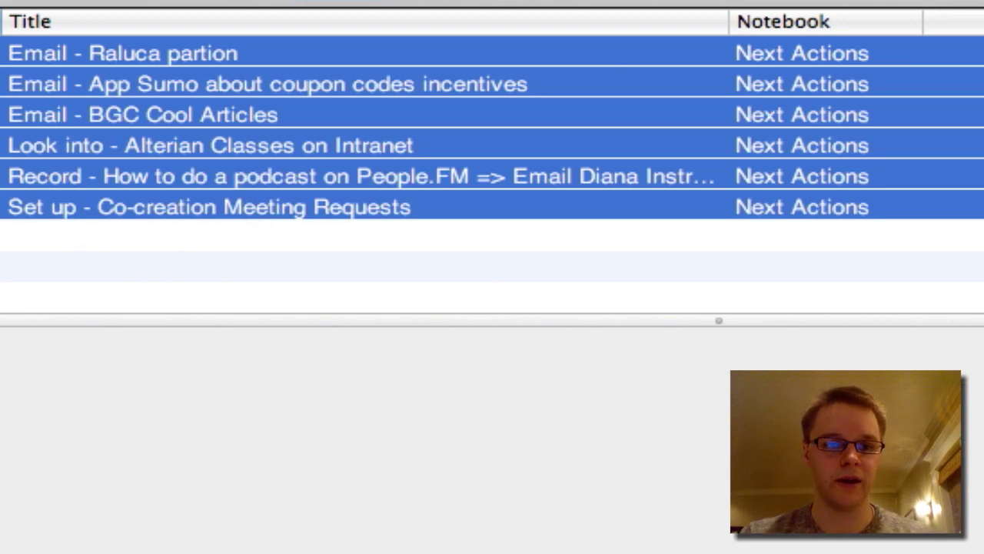
key(Delete)
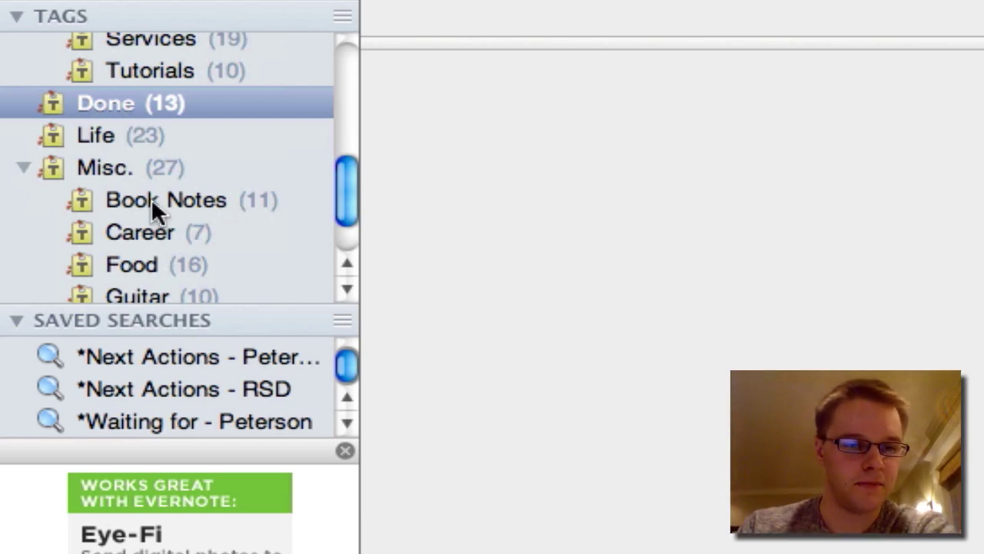
Filter the note list to the Misc. tag and read the Keyboard Shortcuts note.
click(113, 167)
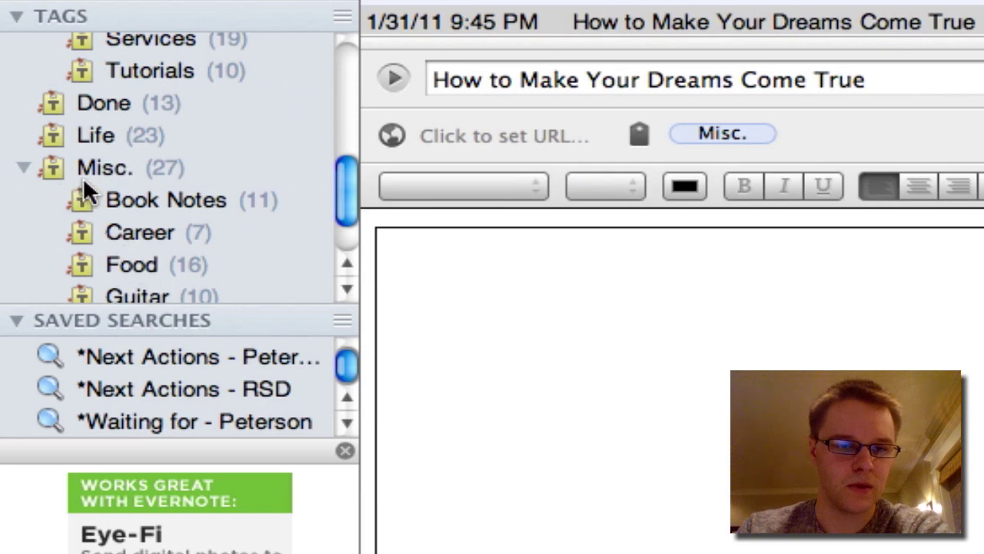
click(110, 175)
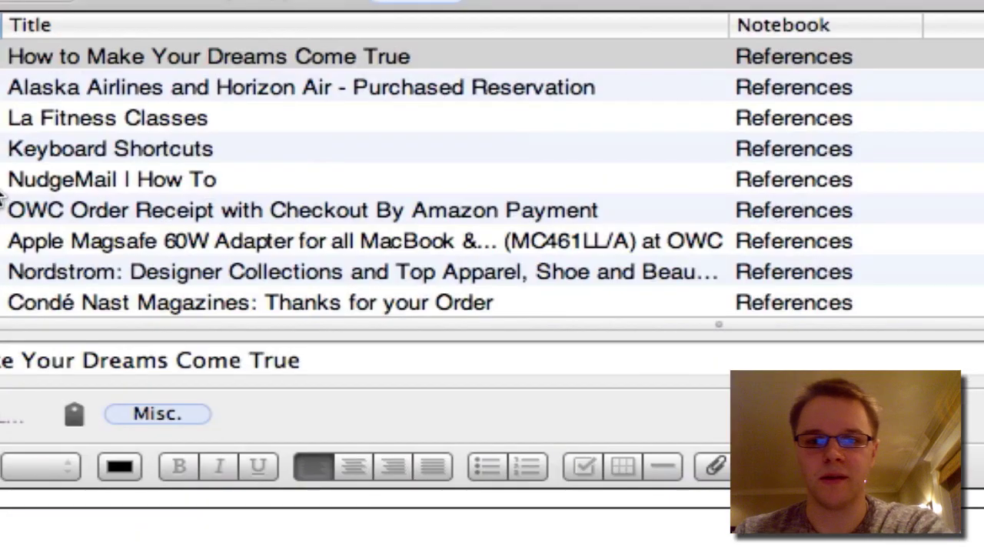
click(534, 149)
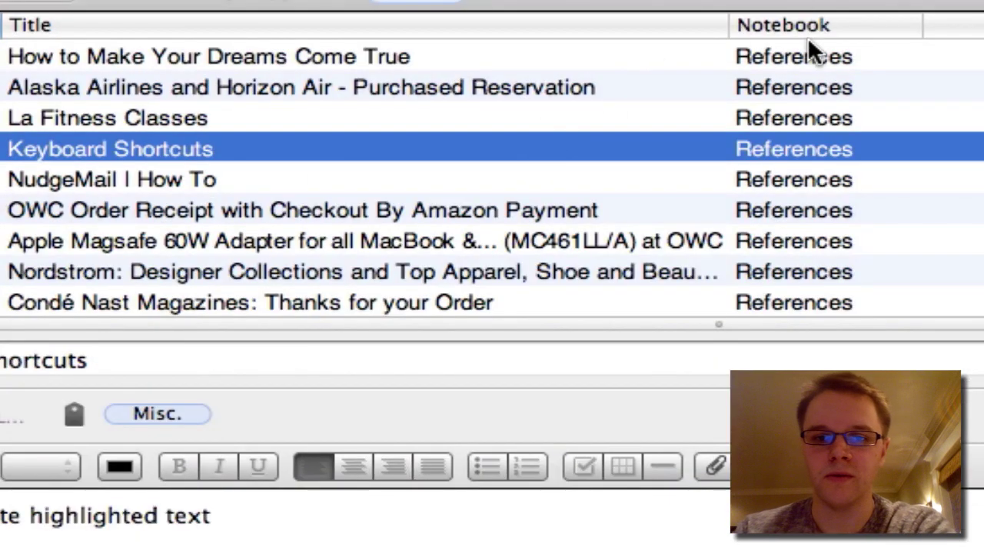
scroll(809, 61, down, 3)
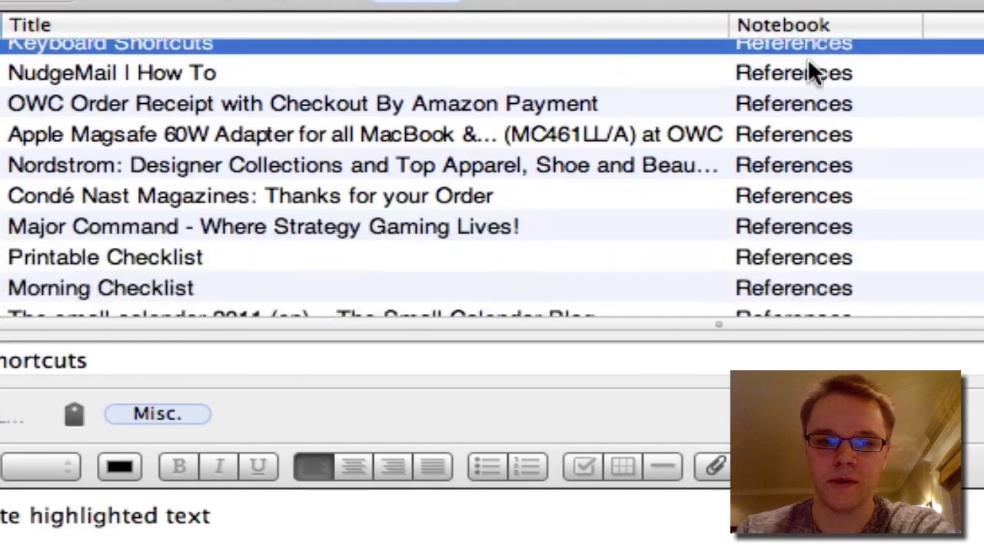
scroll(808, 63, down, 4)
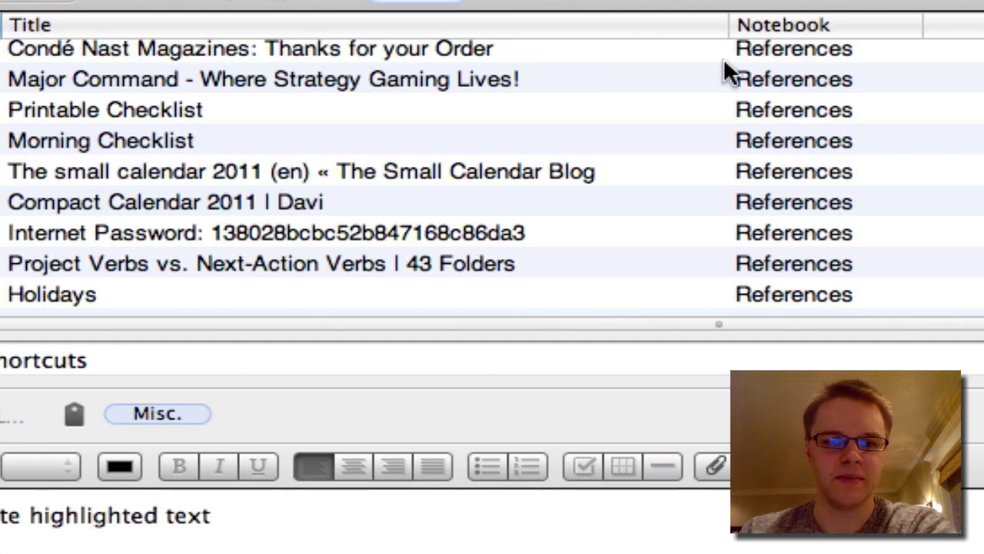
Browse the internet password, Project Verbs vs. Next-Action Verbs and GTD Flowchart reference notes.
click(107, 235)
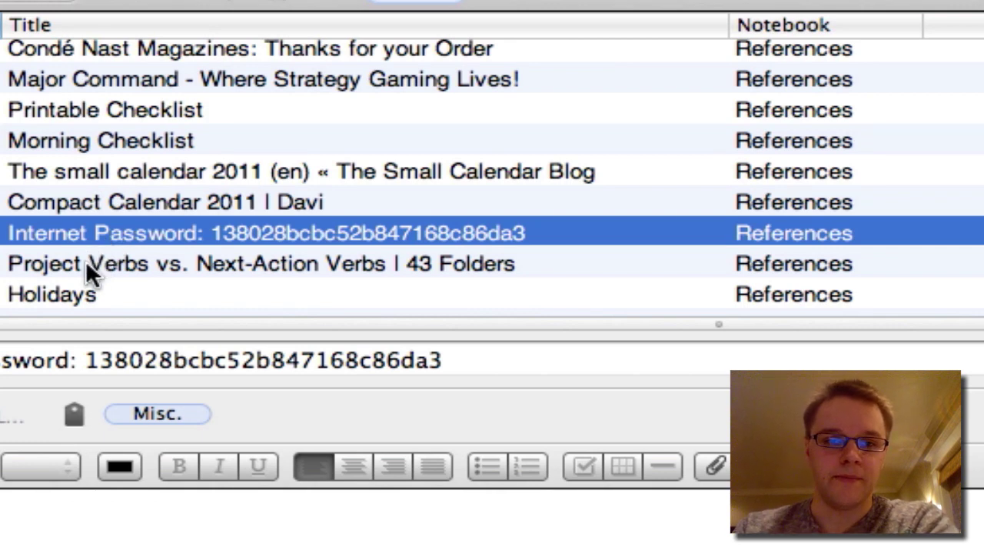
click(85, 262)
scroll(86, 260, down, 3)
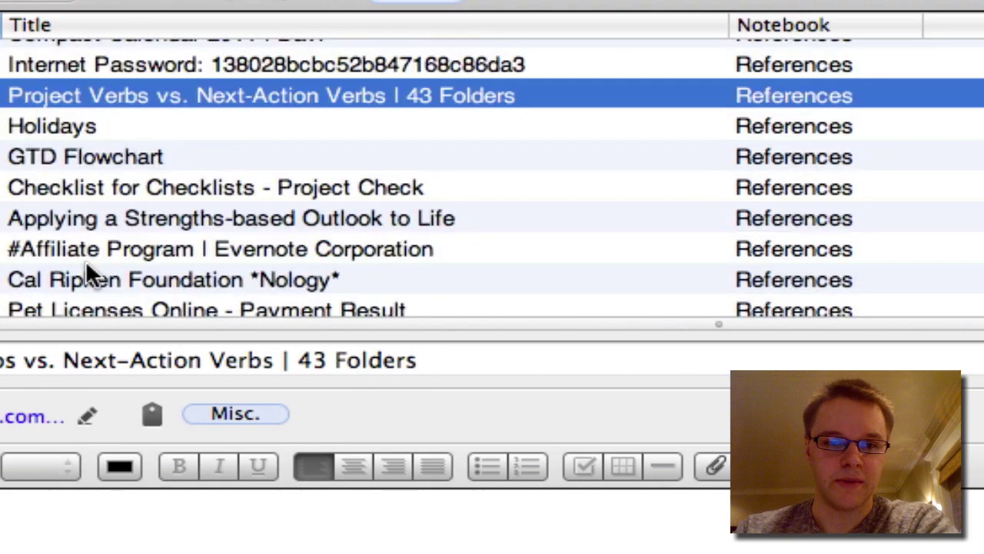
click(110, 150)
scroll(110, 185, down, 3)
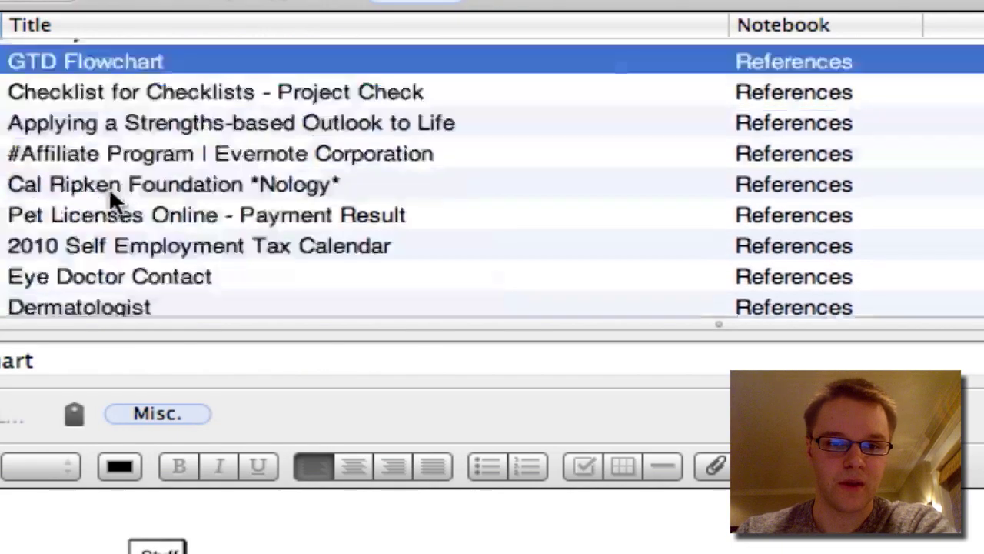
scroll(109, 197, down, 1)
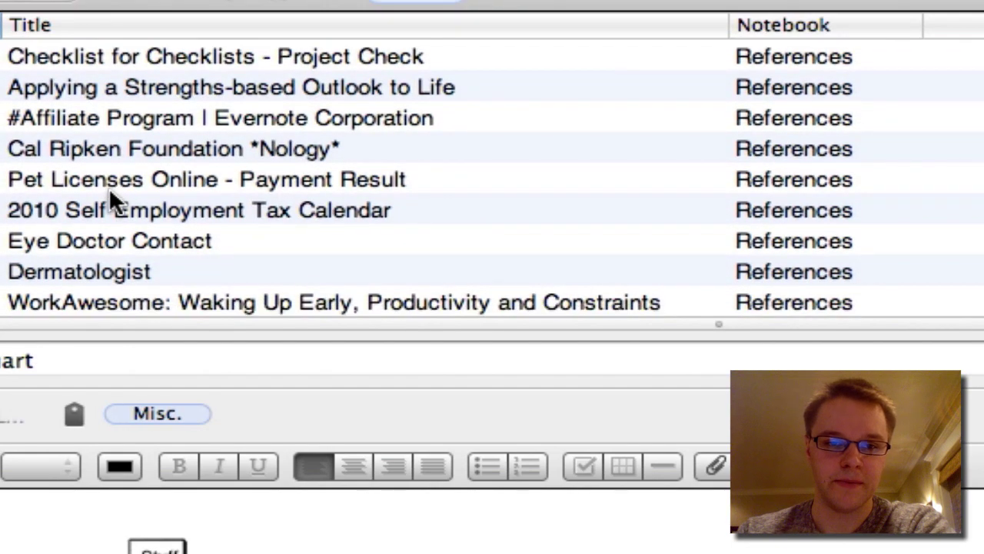
Preview Eye Doctor Contact and the WorkAwesome waking-up-early note, then open La Fitness Classes.
click(96, 243)
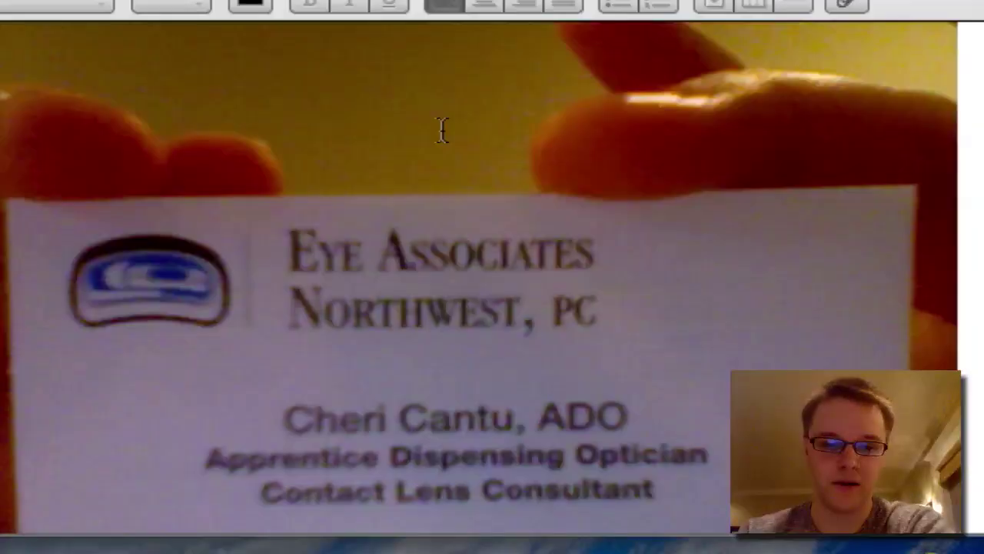
scroll(341, 490, down, 3)
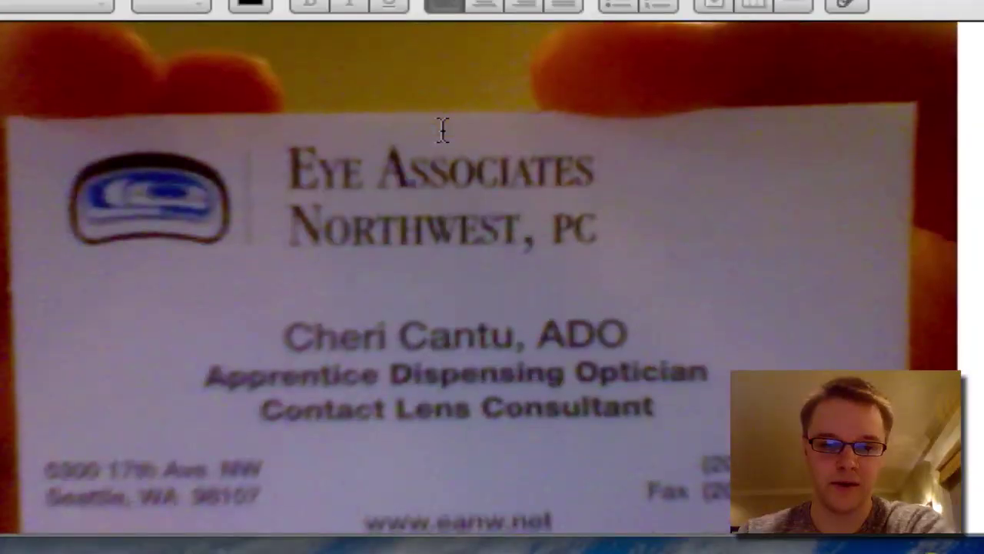
scroll(442, 131, up, 5)
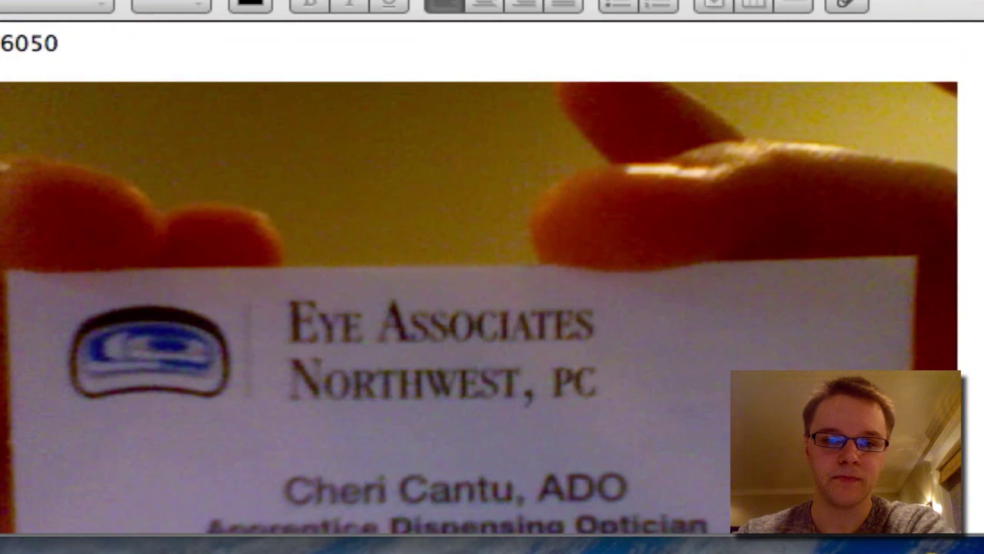
key(Down)
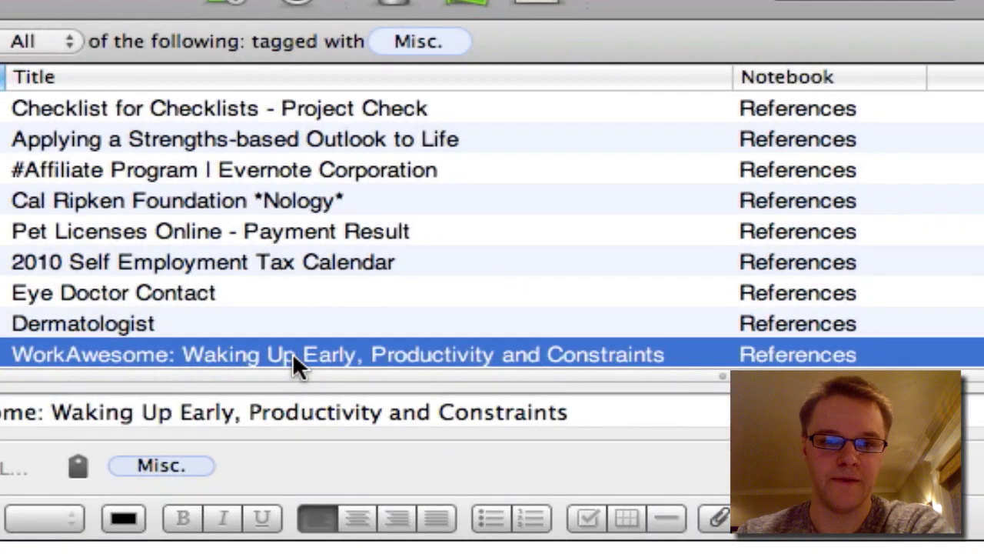
scroll(292, 354, down, 5)
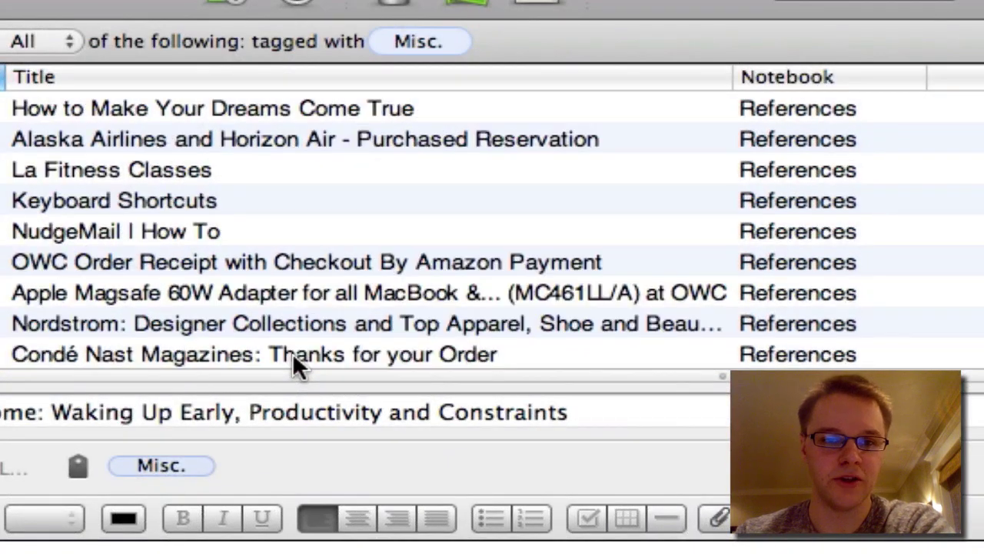
click(172, 166)
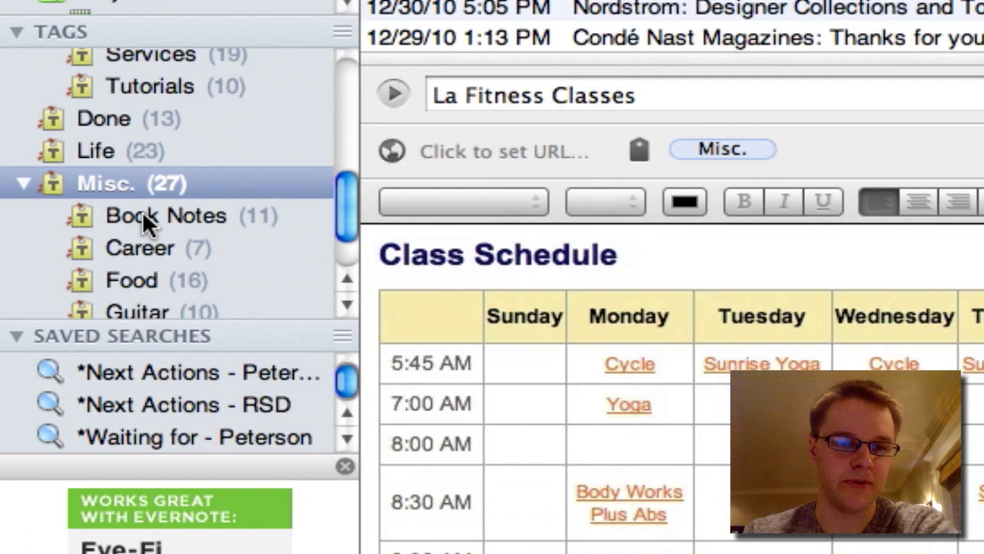
Filter the notes to the Book Notes tag and open E-Myth Notes.
scroll(144, 214, down, 3)
click(152, 165)
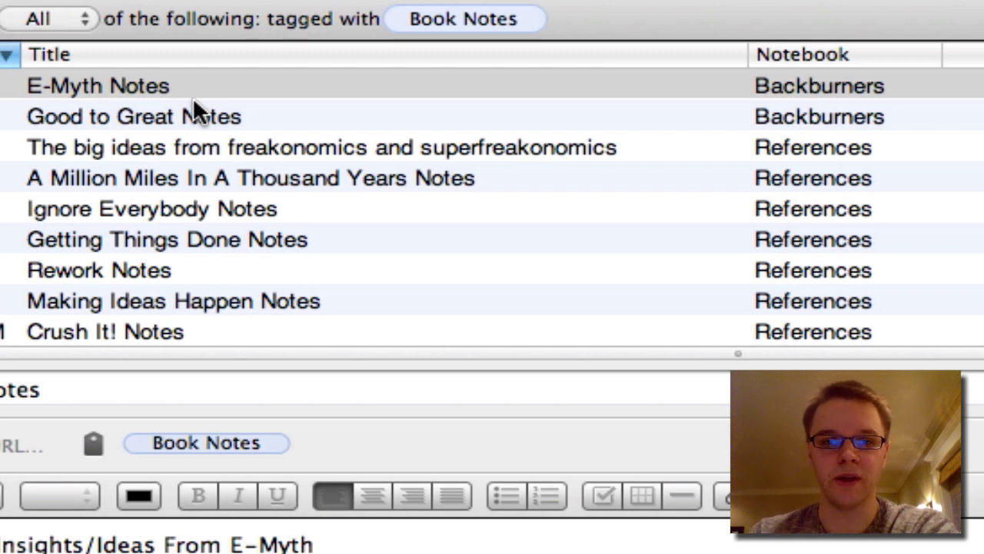
click(202, 86)
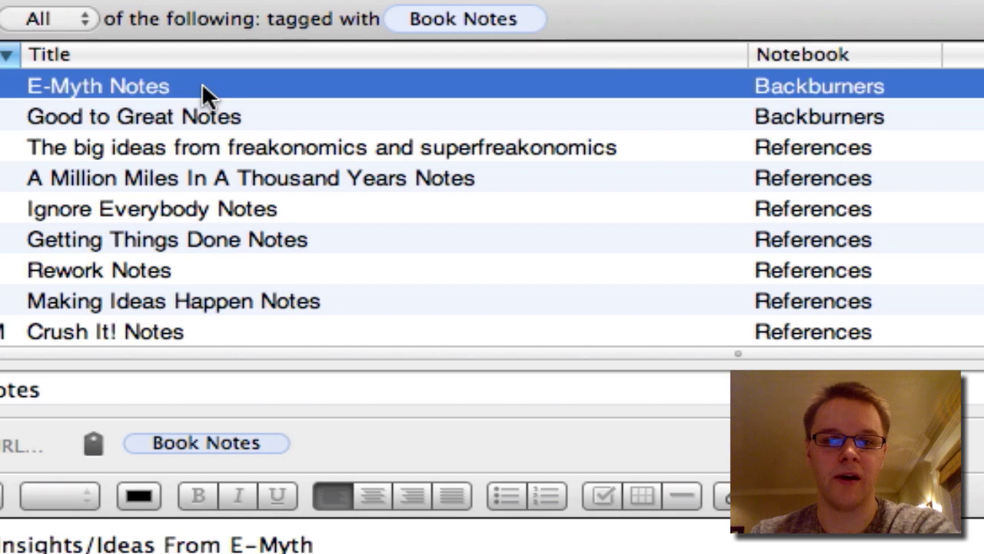
Read Good to Great Notes, return to E-Myth Notes, then open the Freakonomics notes.
click(148, 115)
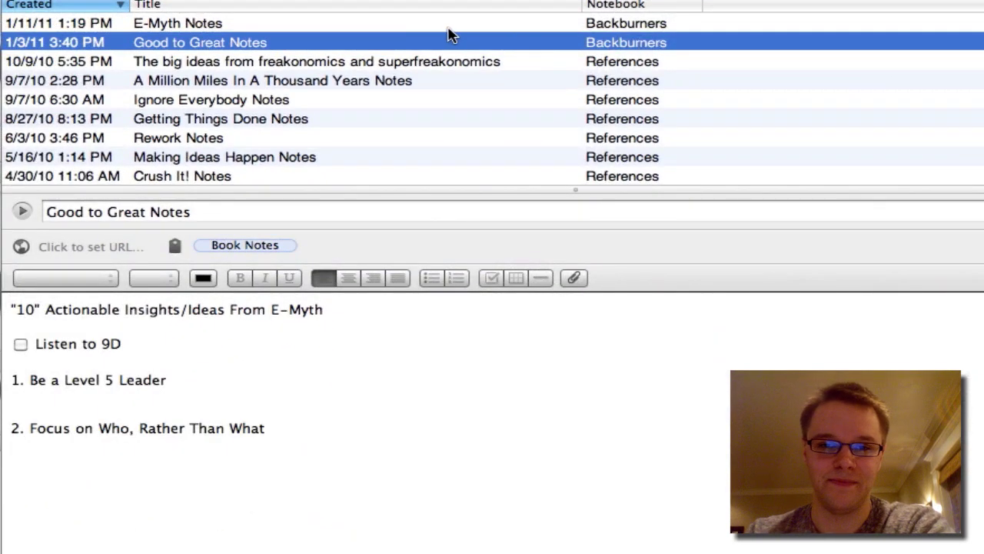
click(433, 24)
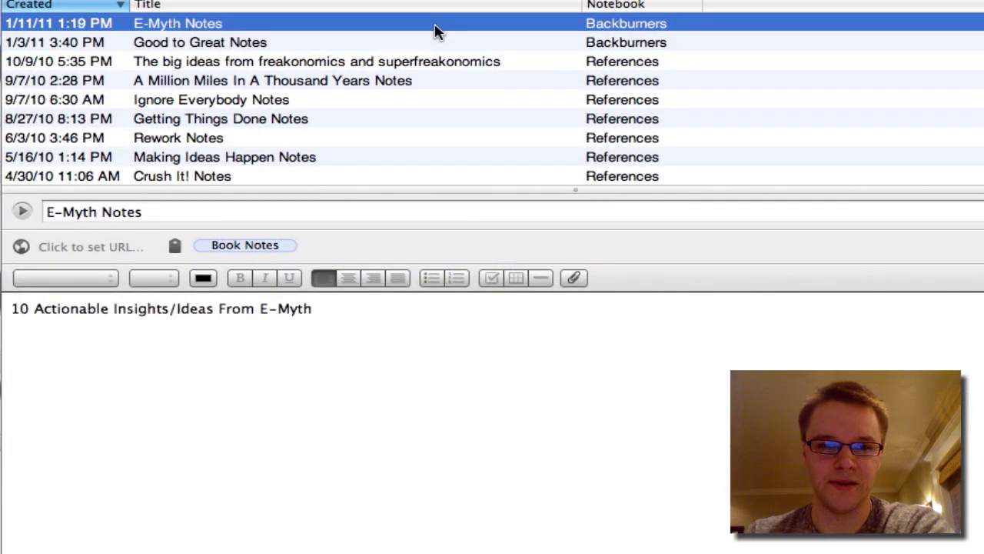
click(413, 66)
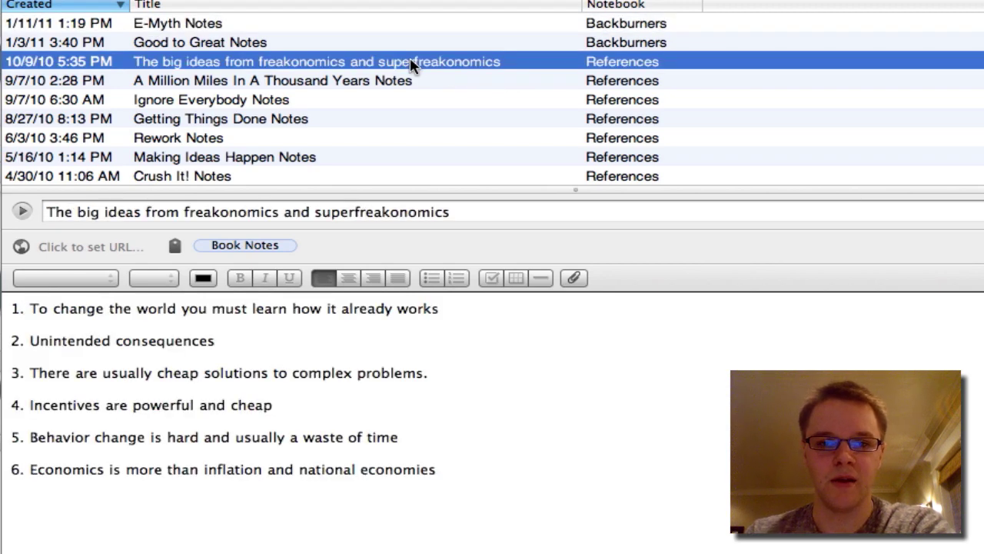
Step through A Million Miles, Ignore Everybody and Getting Things Done notes, then read Rework Notes.
key(Down)
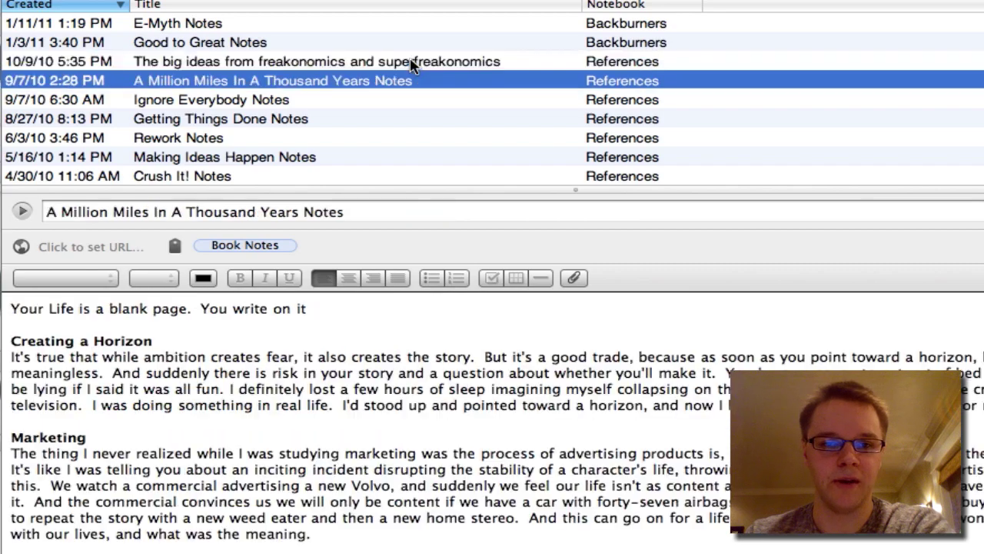
key(Down)
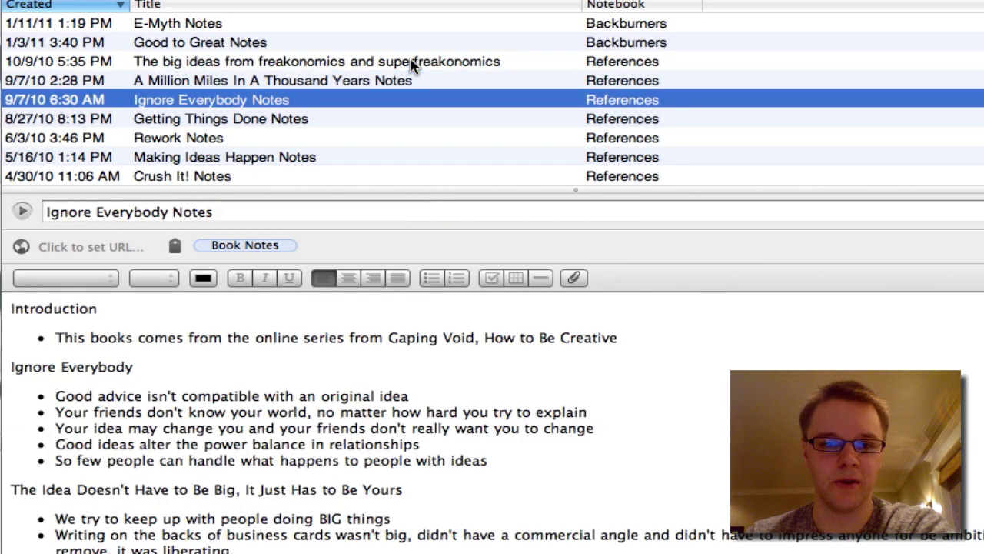
key(Down)
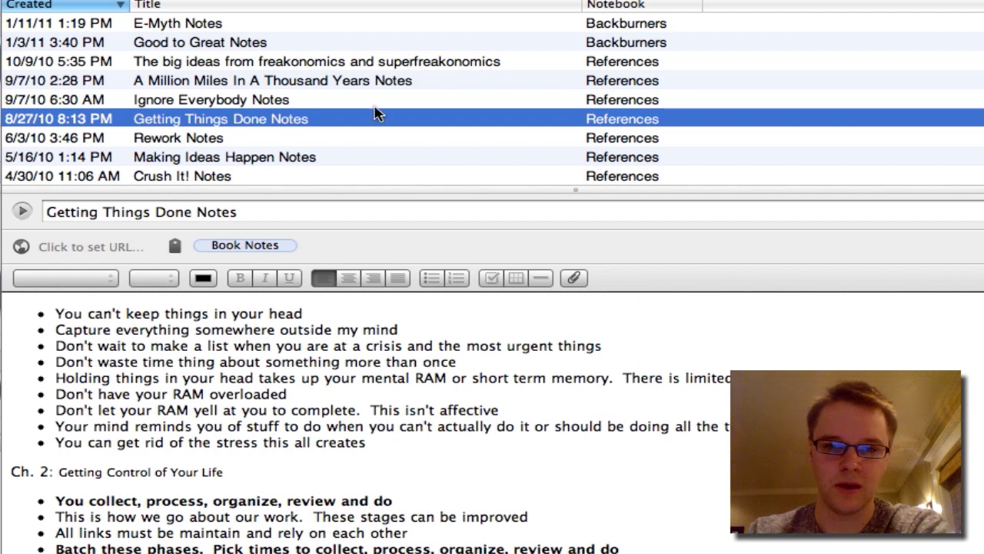
scroll(376, 113, down, 2)
key(Down)
scroll(375, 113, down, 1)
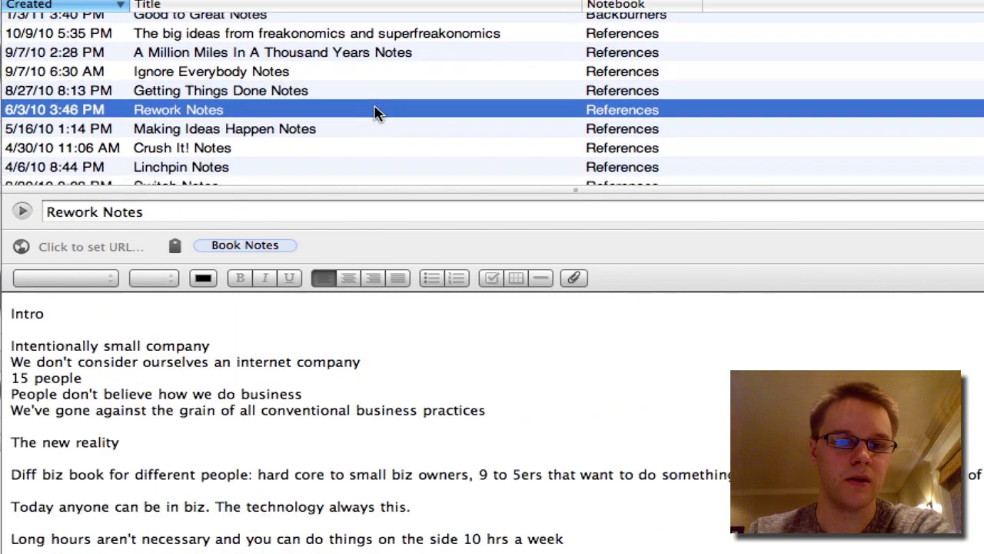
scroll(376, 113, down, 1)
scroll(615, 482, down, 5)
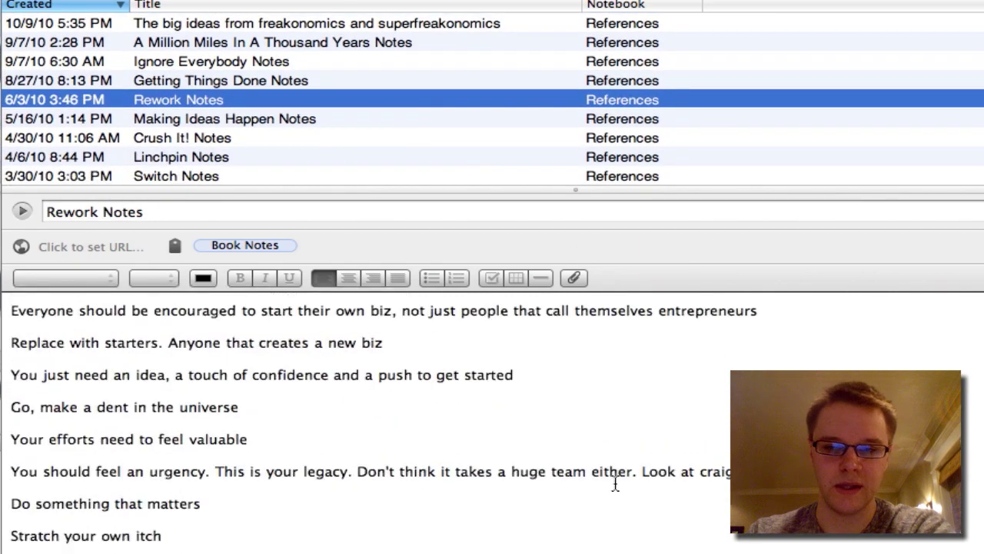
scroll(615, 481, down, 15)
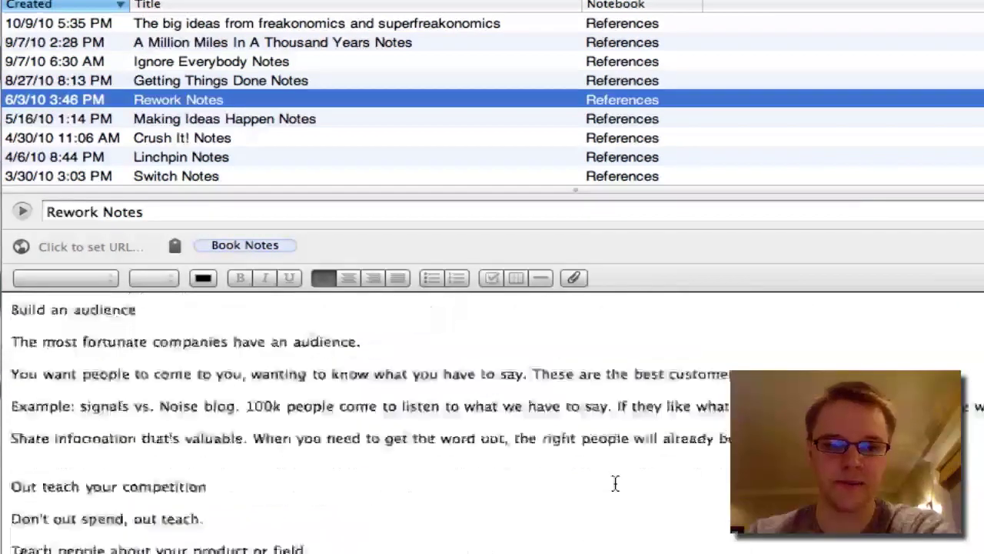
scroll(615, 481, down, 15)
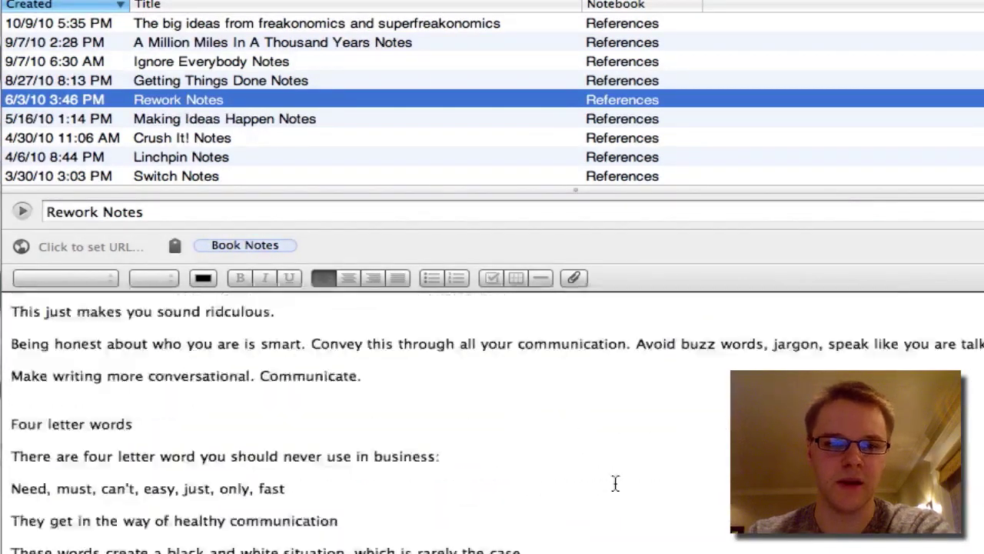
scroll(616, 482, down, 5)
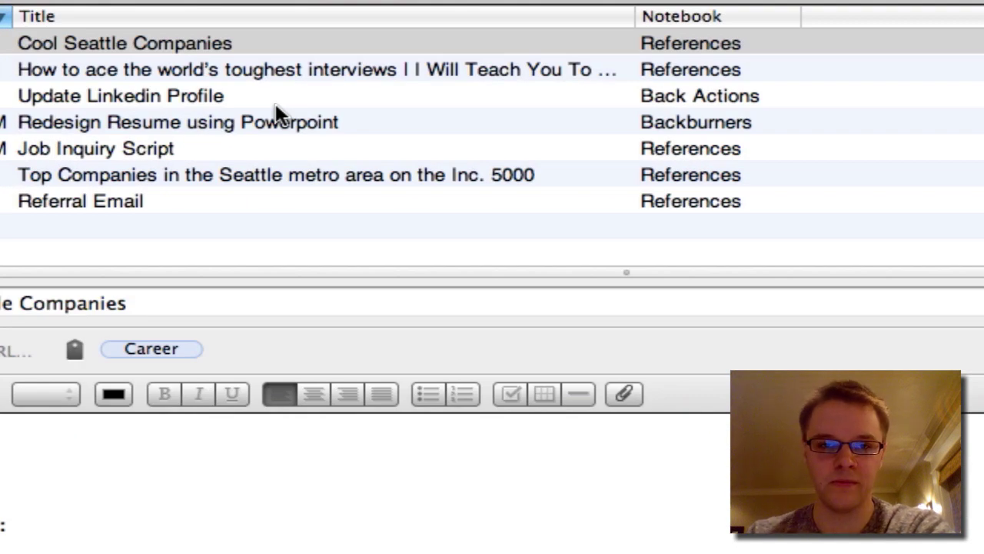
Preview Cool Seattle Companies, tough interviews, Update Linkedin Profile, Redesign Resume and Seattle top companies.
click(370, 42)
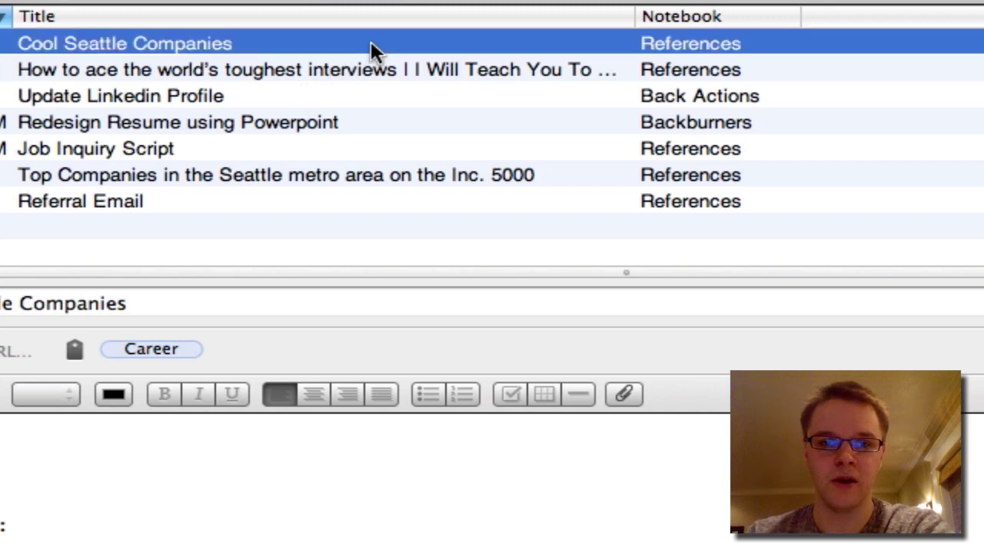
click(288, 62)
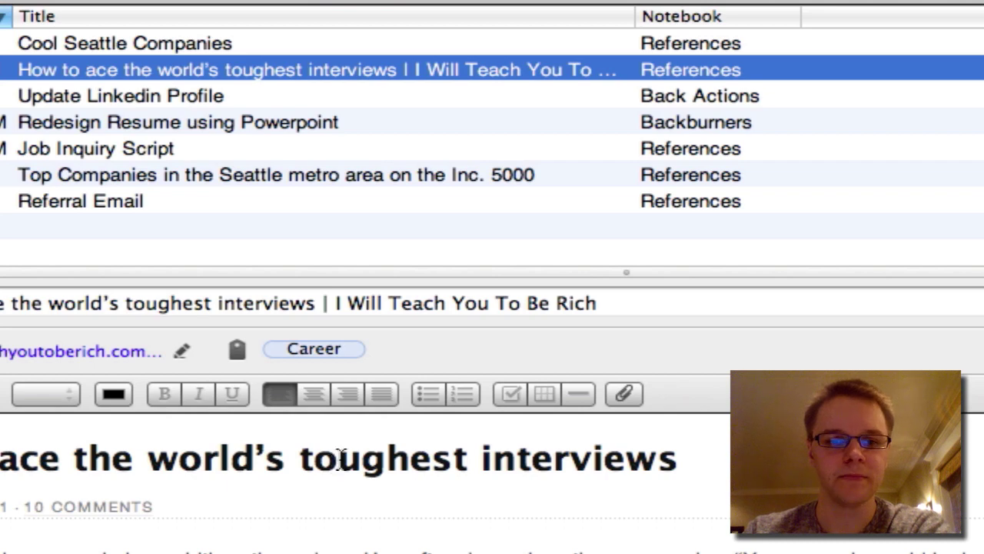
click(198, 98)
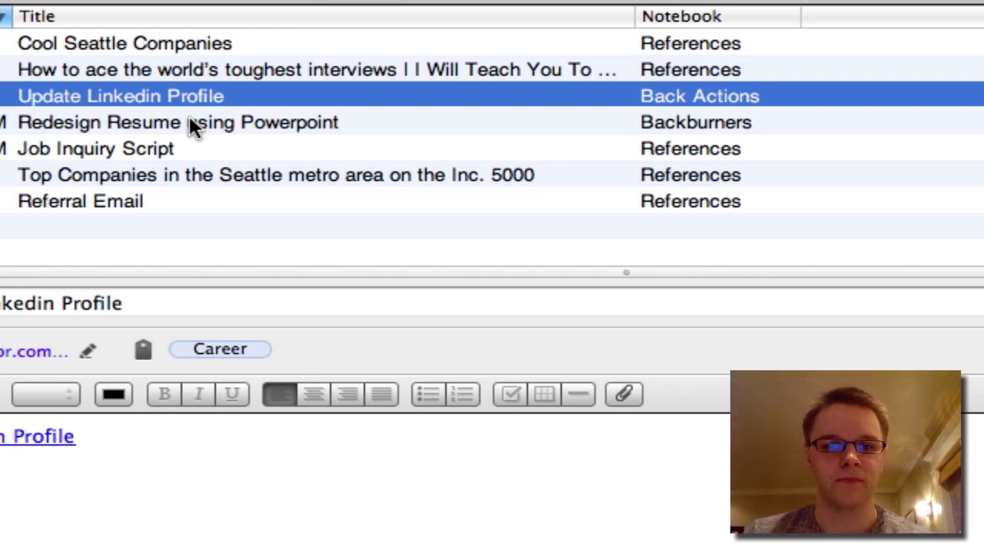
click(190, 124)
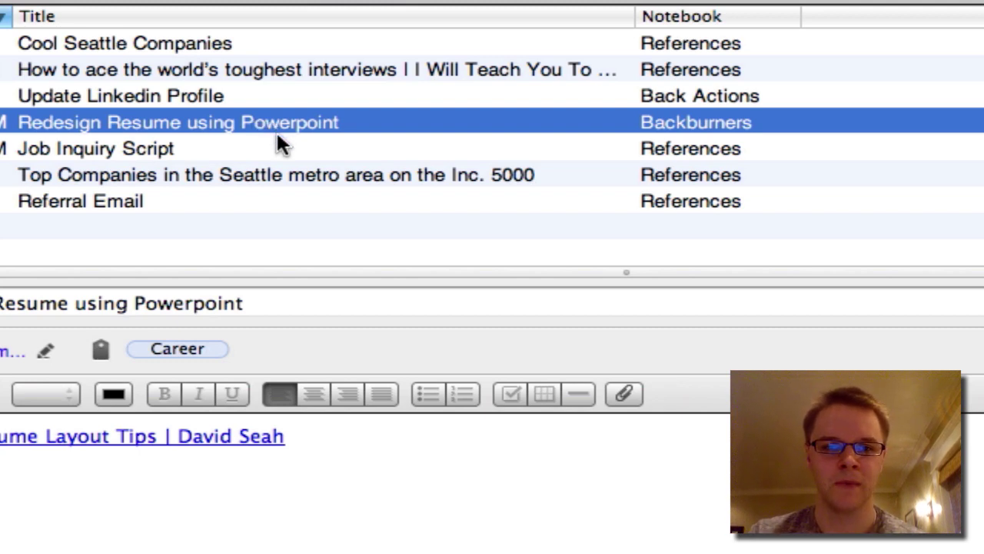
click(283, 175)
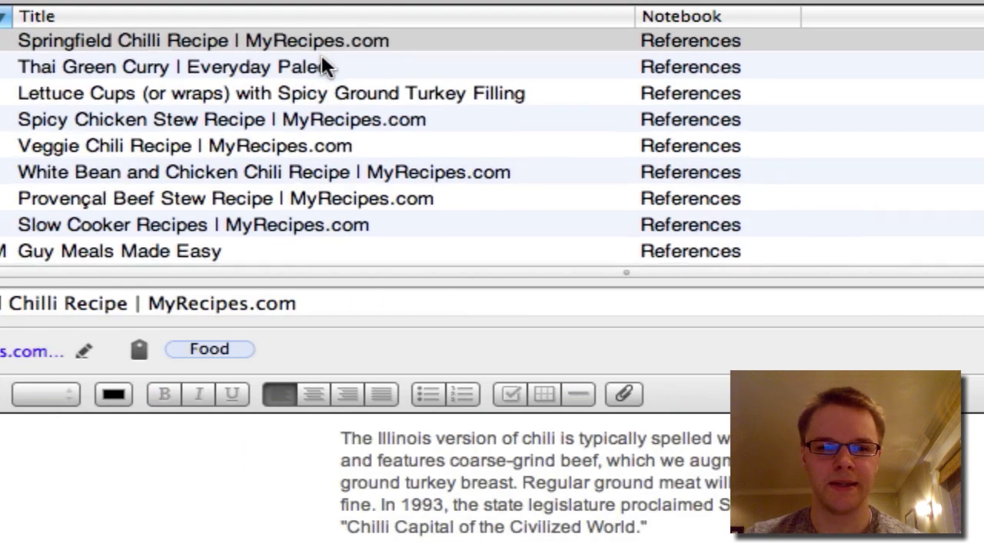
Browse the recipe list and read the Veggie Chili and White Bean and Chicken Chili recipes.
scroll(320, 52, down, 5)
scroll(323, 60, down, 3)
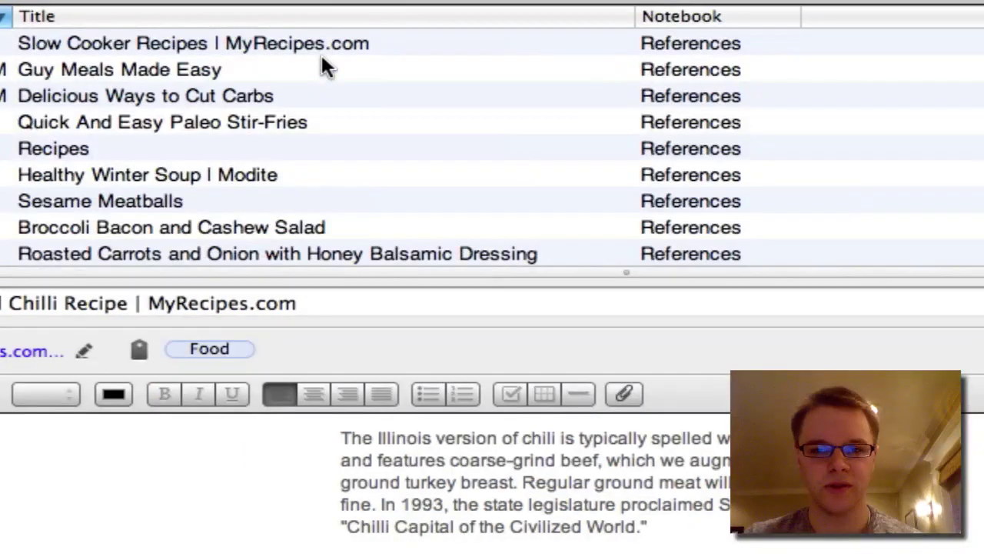
scroll(323, 63, up, 7)
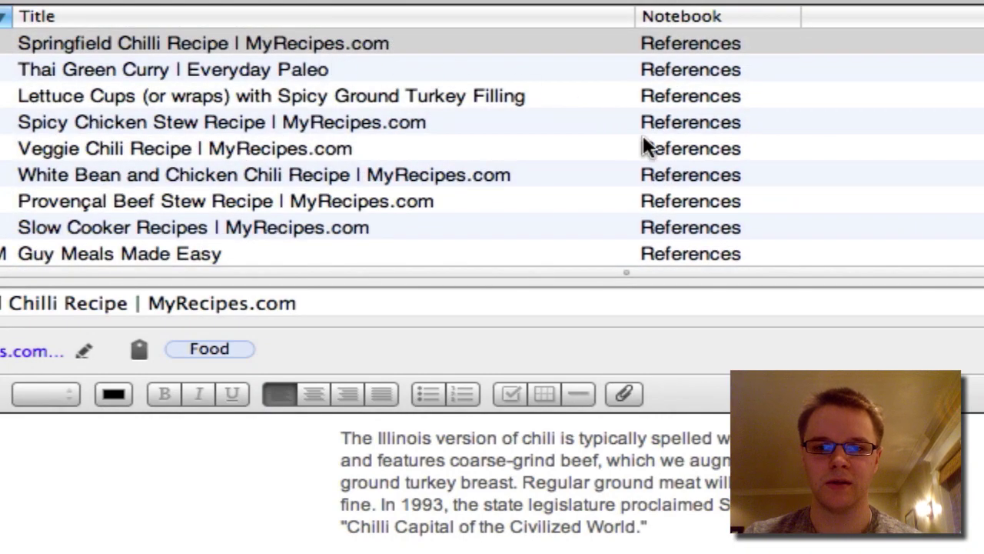
click(689, 146)
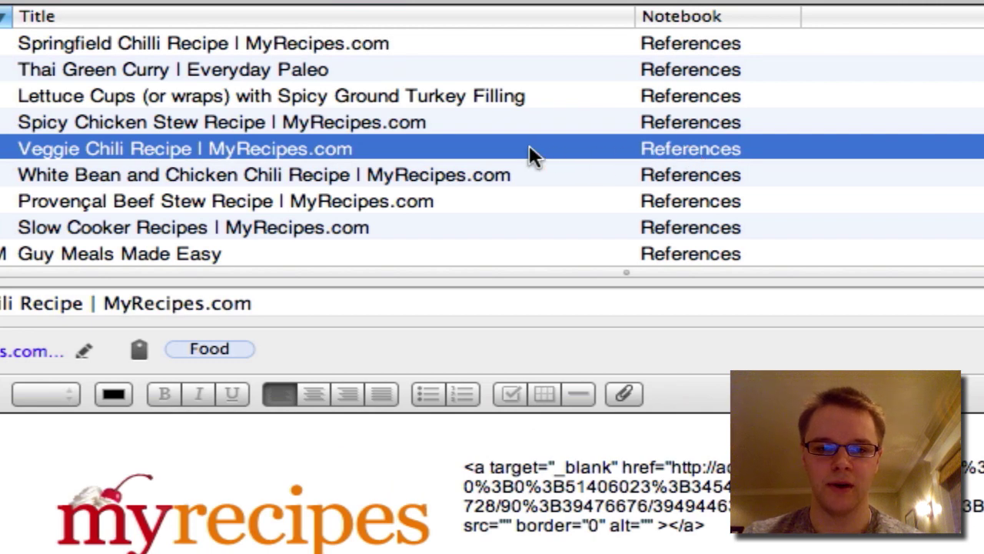
click(494, 173)
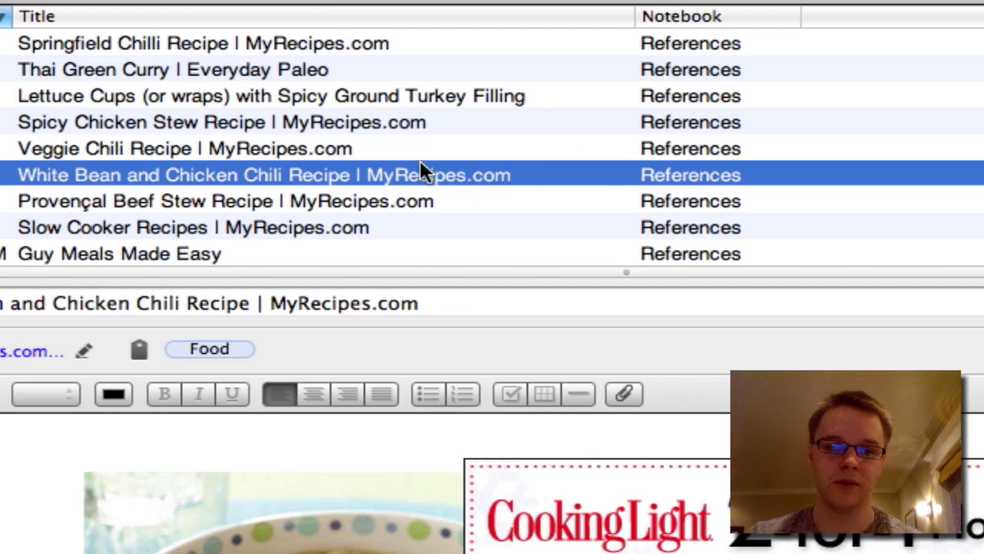
scroll(423, 169, down, 3)
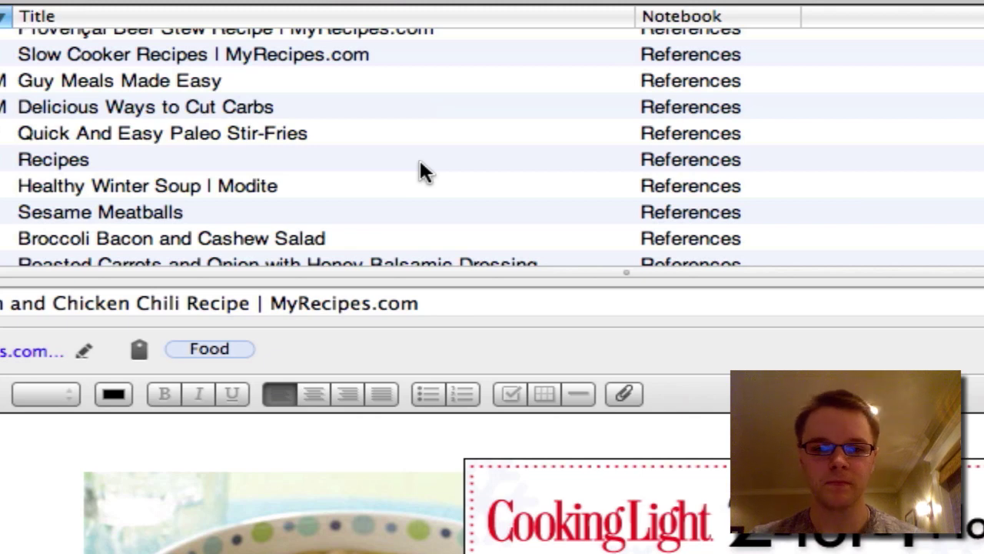
scroll(422, 169, down, 1)
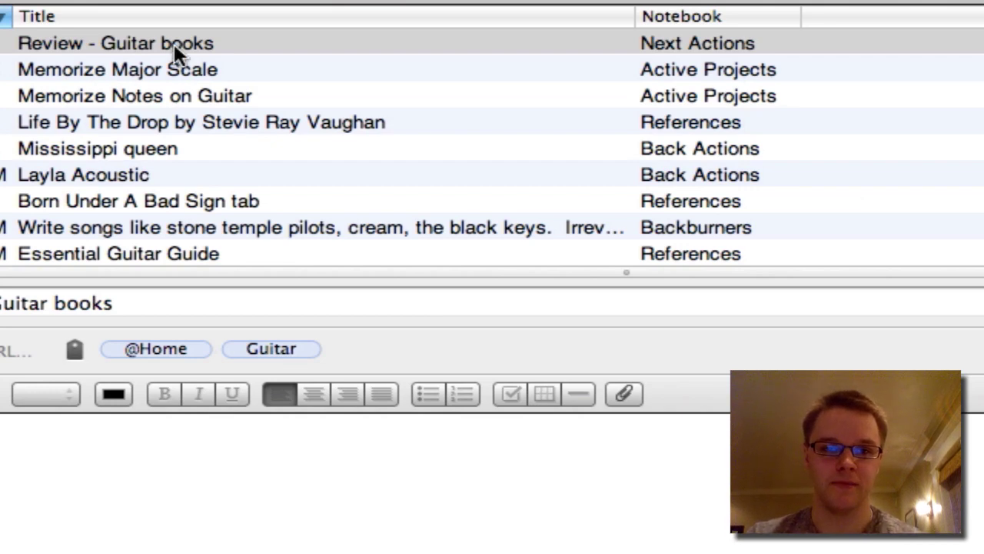
Preview Memorize Major Scale, the songwriting note and Essential Guitar Guide.
click(662, 64)
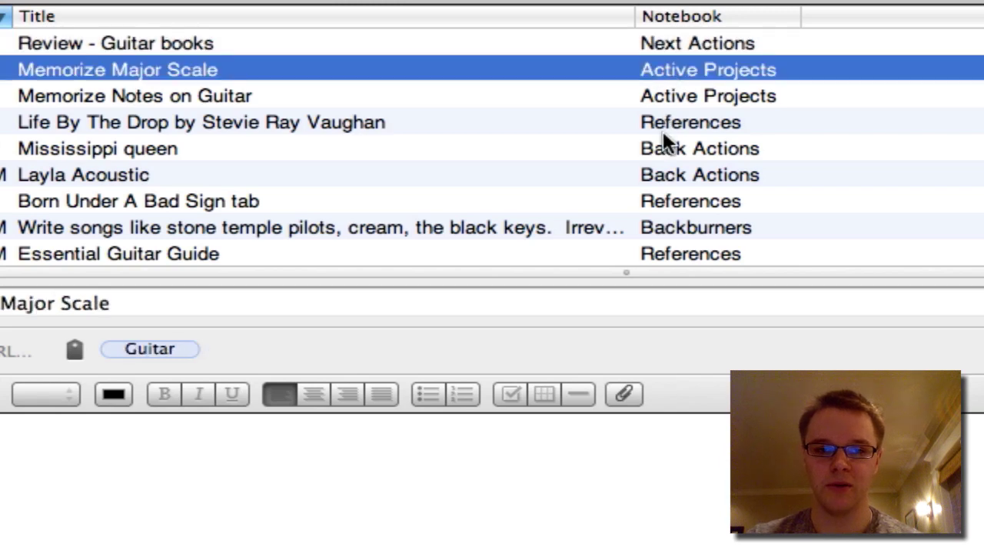
click(666, 235)
scroll(666, 234, down, 1)
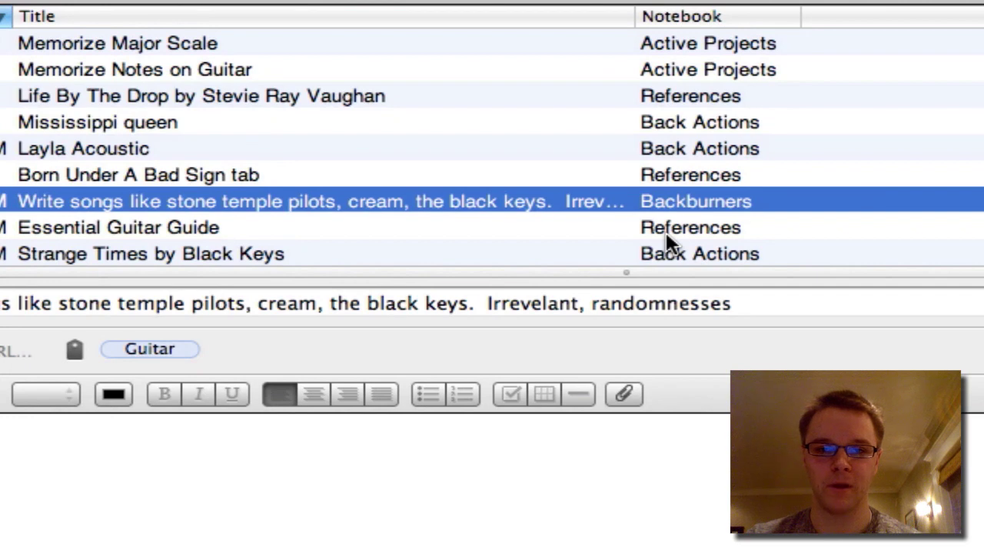
click(666, 231)
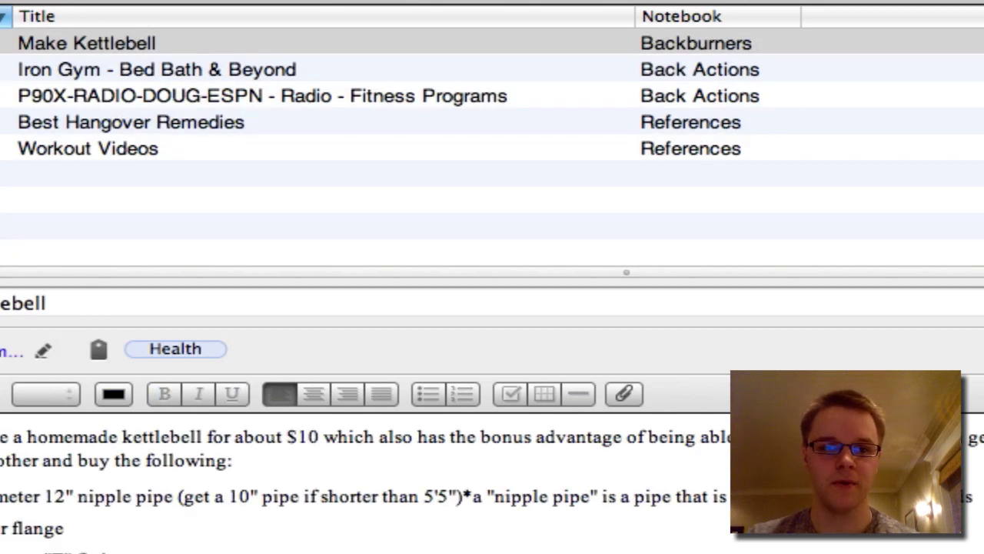
Preview the Make Kettlebell, Iron Gym, Best Hangover Remedies and Workout Videos notes.
click(386, 43)
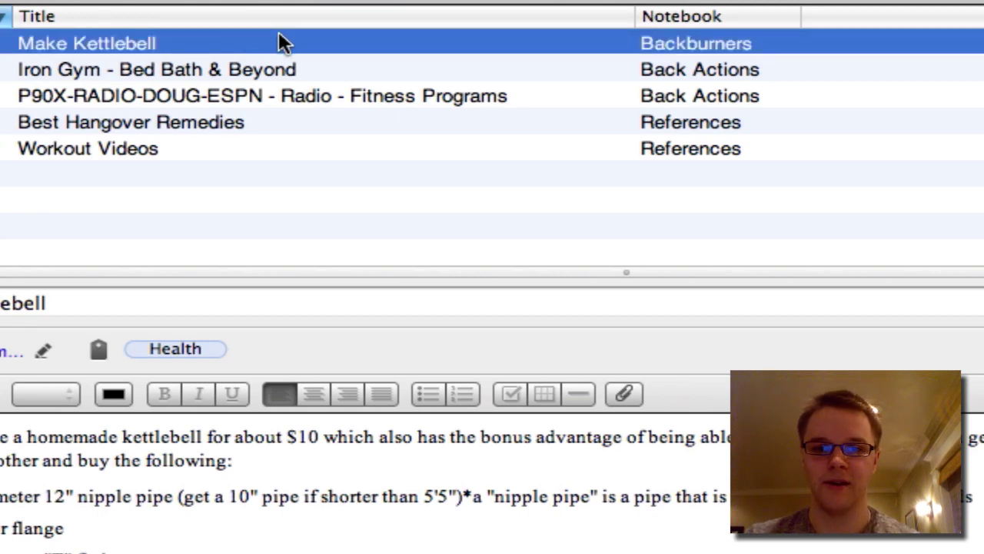
click(382, 69)
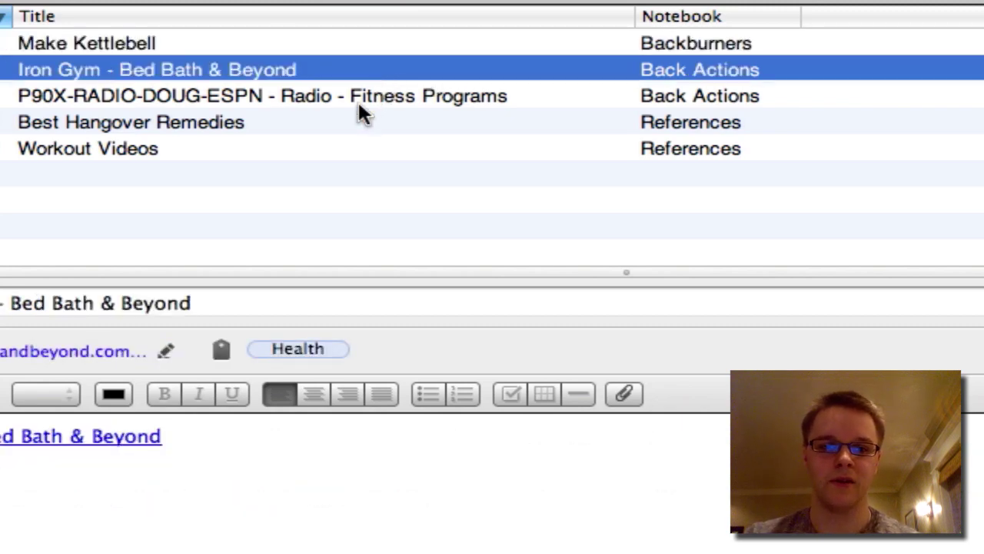
click(346, 126)
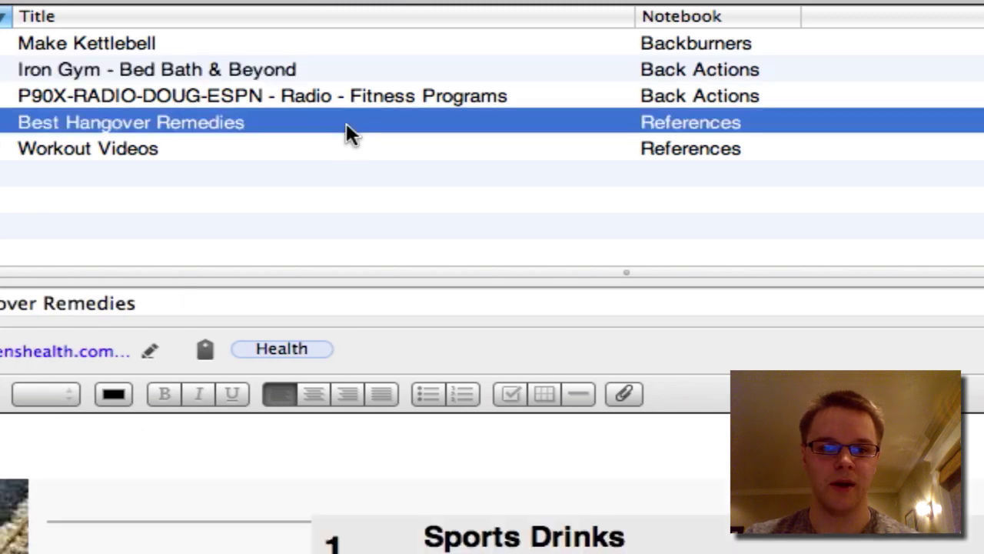
click(205, 149)
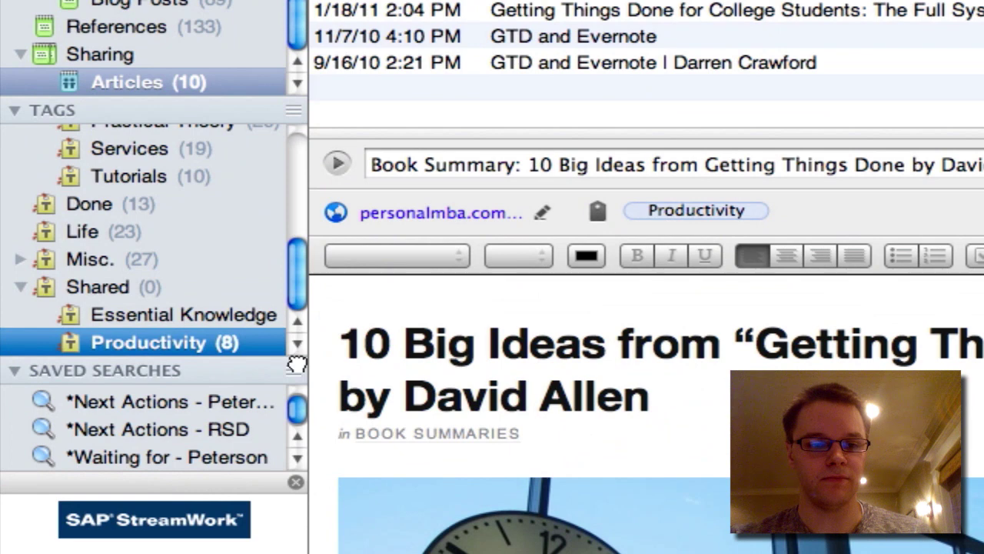
Resize the Saved Searches and tags panes, then run the first *Agenda client saved search.
drag(301, 363, 305, 233)
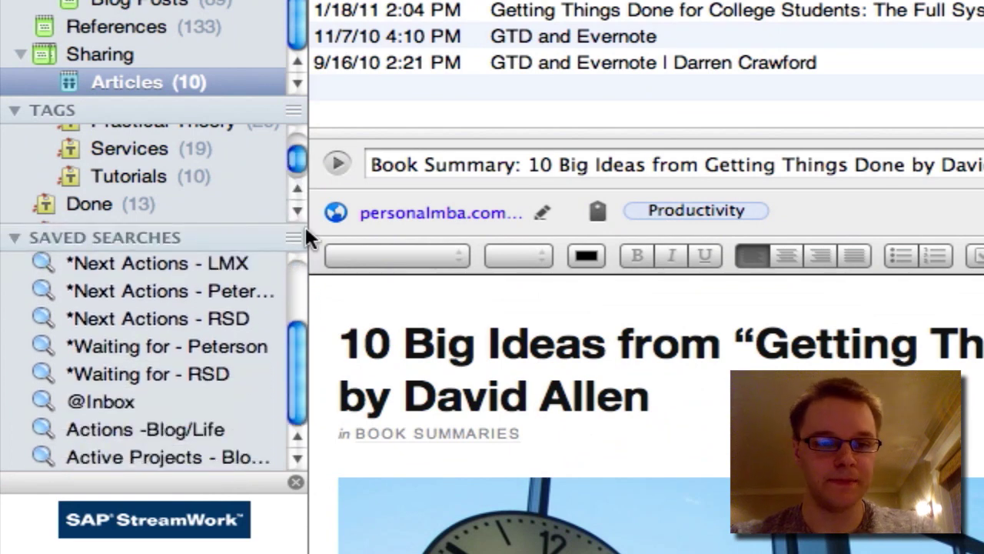
scroll(207, 335, up, 1)
scroll(208, 334, up, 3)
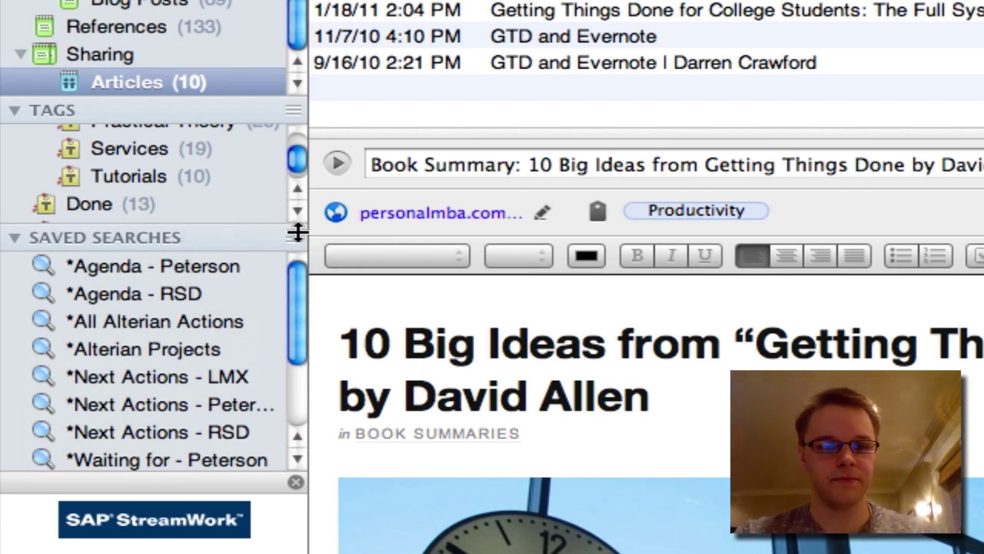
mouse_move(297, 235)
mouse_down()
mouse_move(295, 283)
mouse_move(294, 248)
mouse_up()
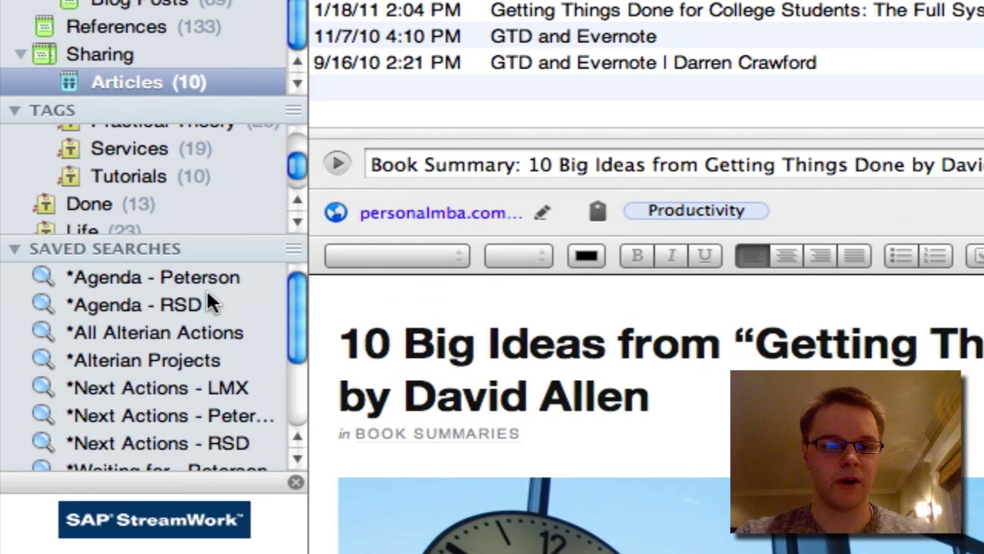
click(162, 276)
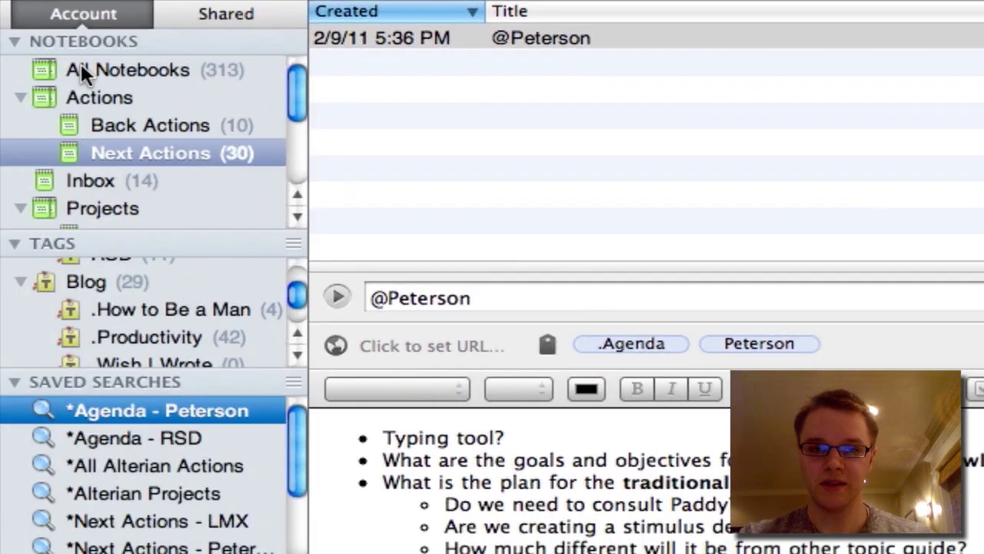
Show notes from all notebooks, filter to the client's tag, and resize the panes.
click(85, 70)
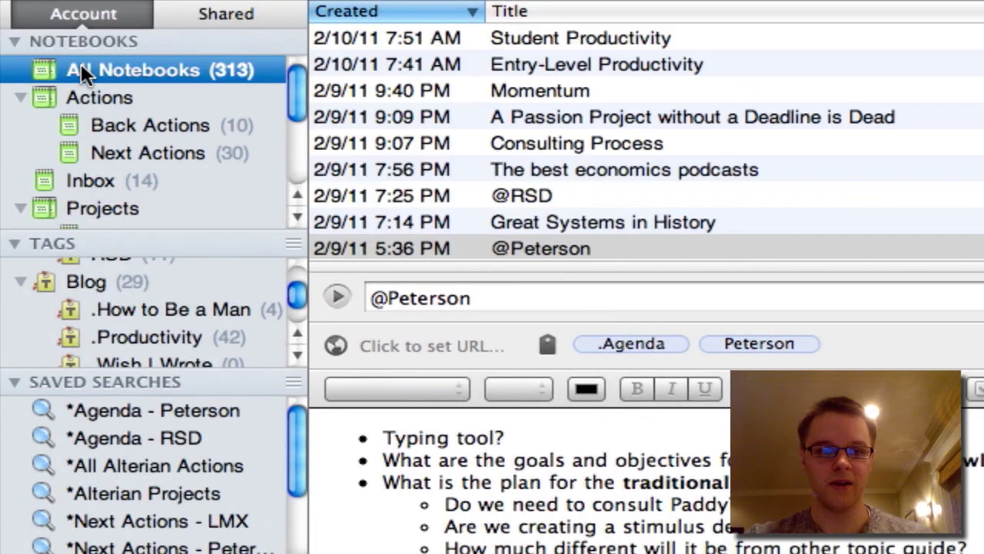
scroll(95, 319, up, 4)
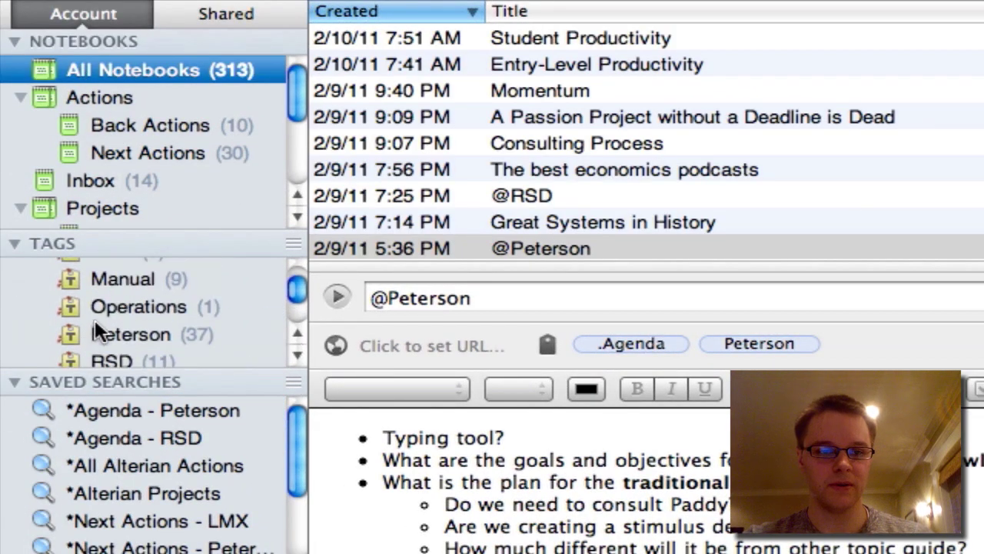
click(101, 332)
scroll(101, 332, up, 5)
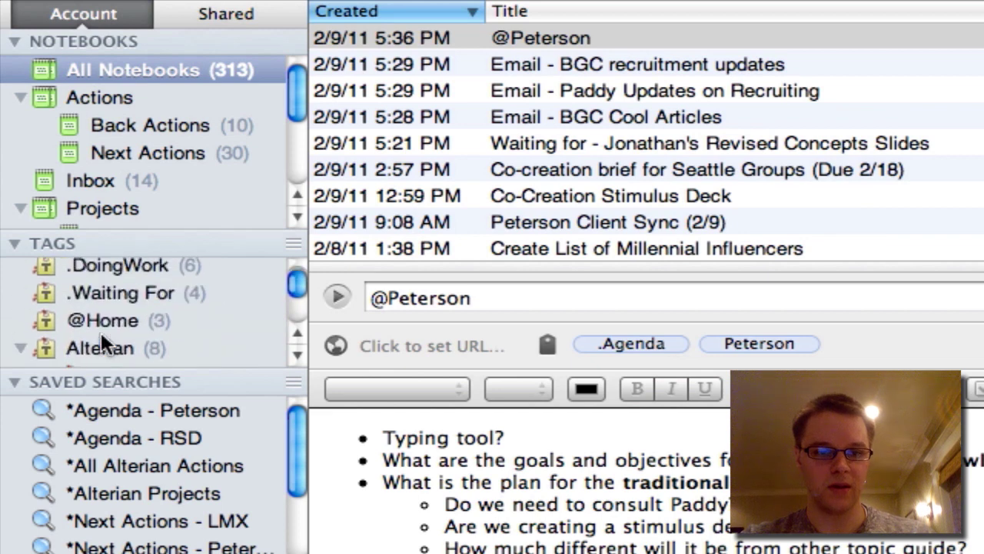
scroll(101, 332, up, 1)
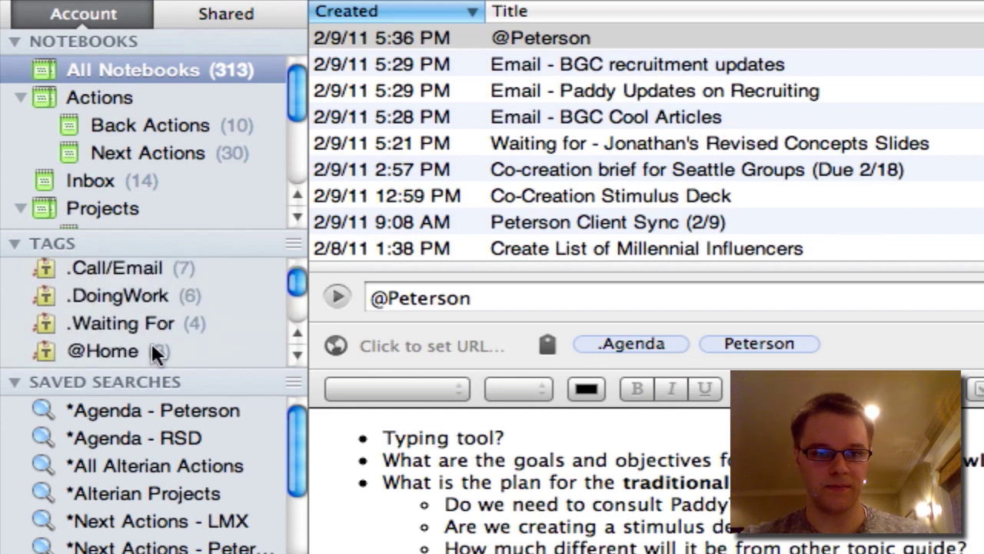
drag(280, 375, 292, 380)
drag(296, 415, 299, 534)
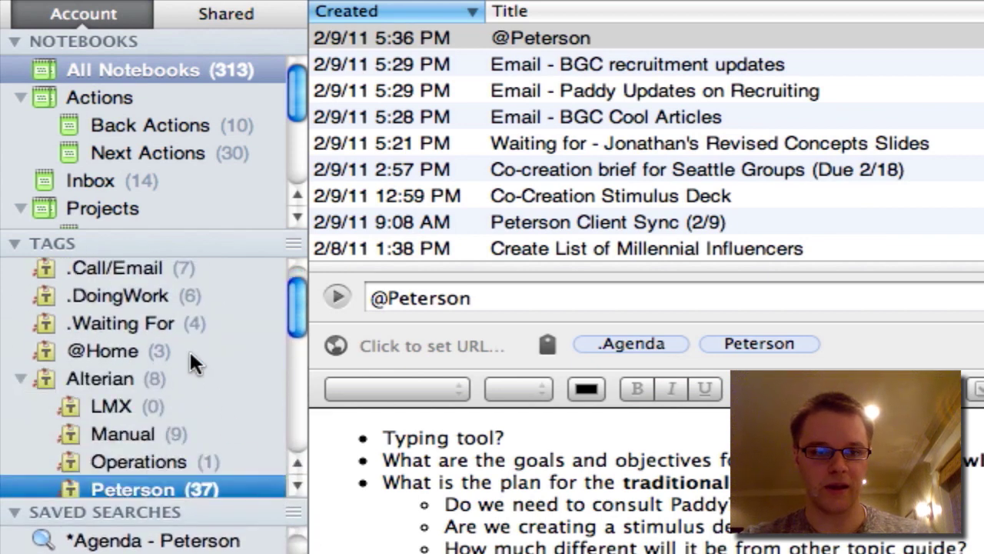
Filter notes to the .Agenda tag, briefly switching to the client's tag and back.
scroll(165, 317, up, 1)
click(123, 268)
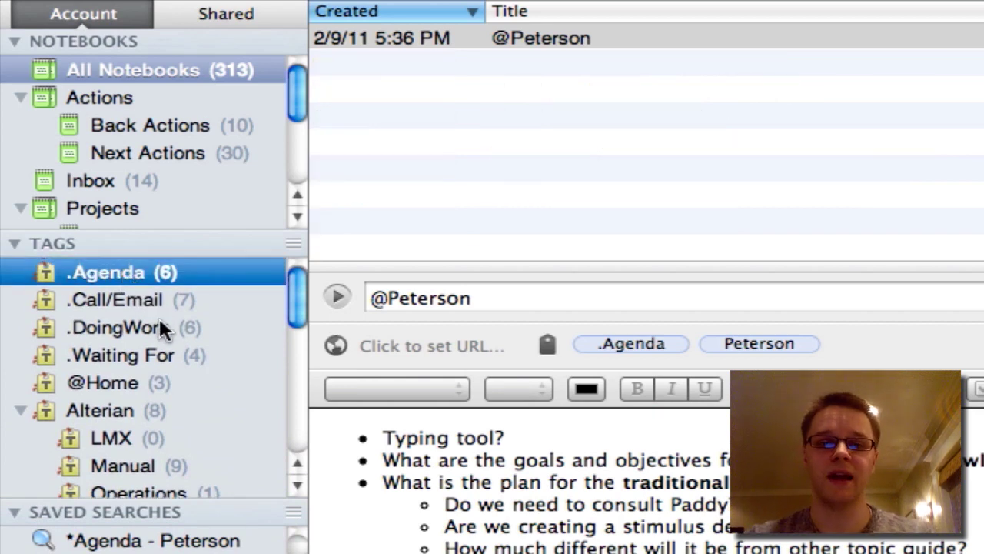
scroll(160, 323, down, 1)
key(p)
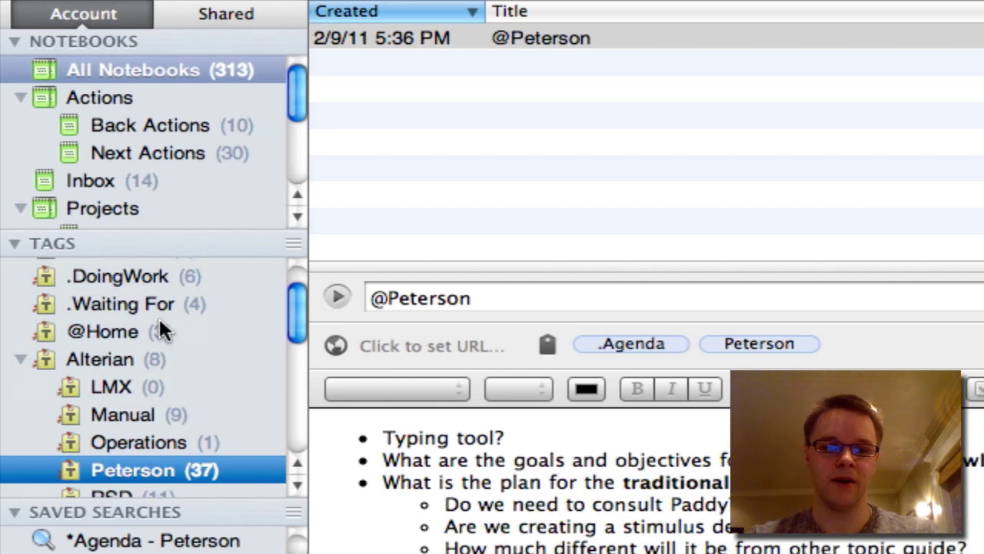
key(period)
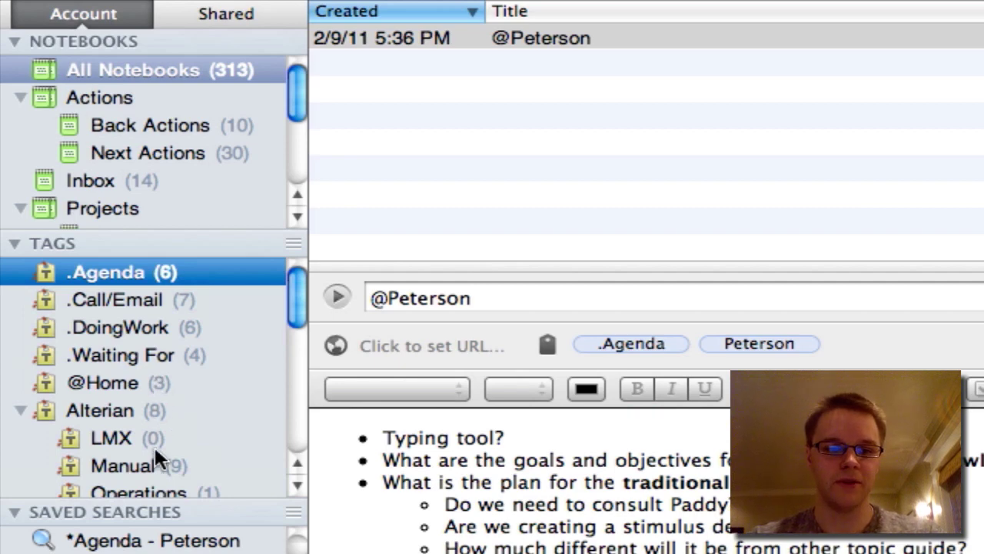
Enlarge the Saved Searches area and run the Agenda - RSD saved search.
click(172, 540)
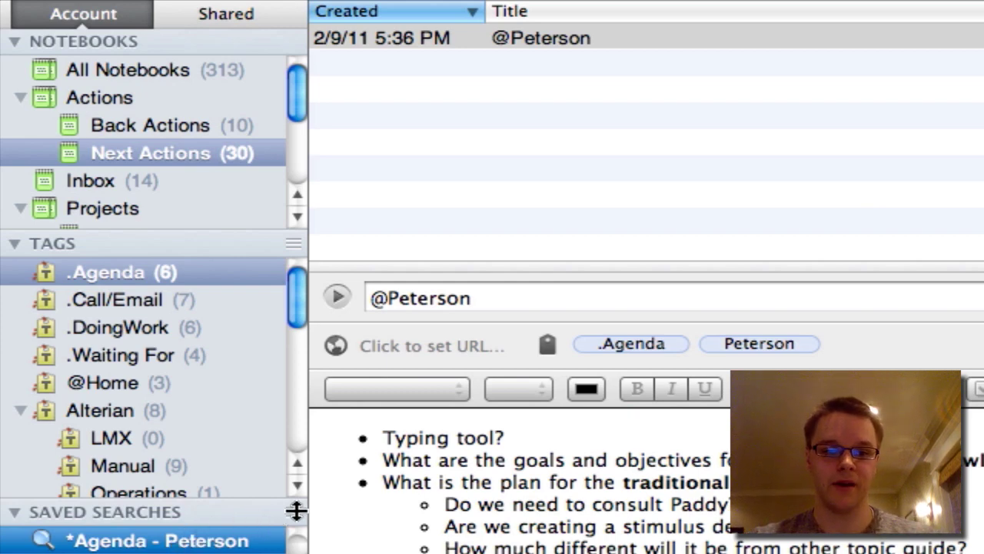
drag(296, 510, 304, 421)
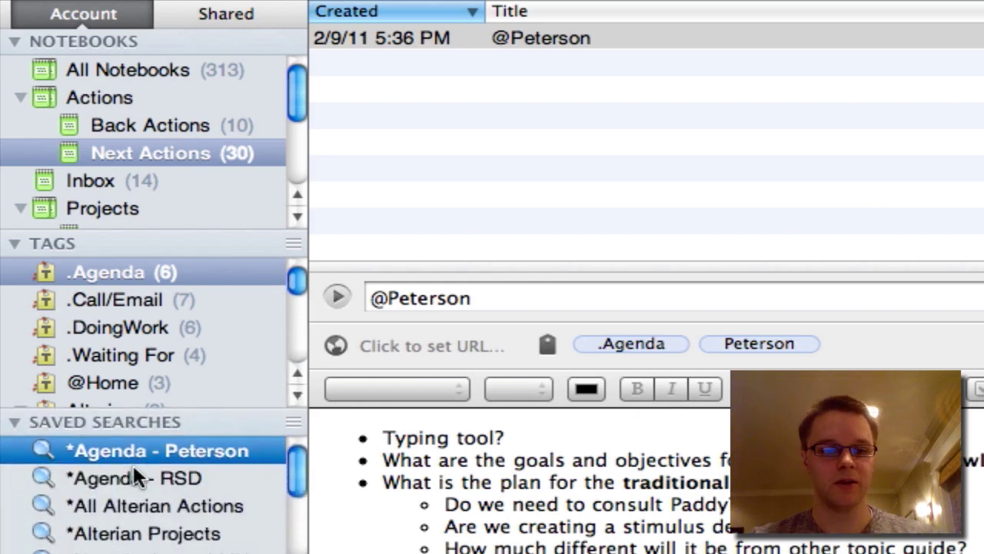
click(114, 484)
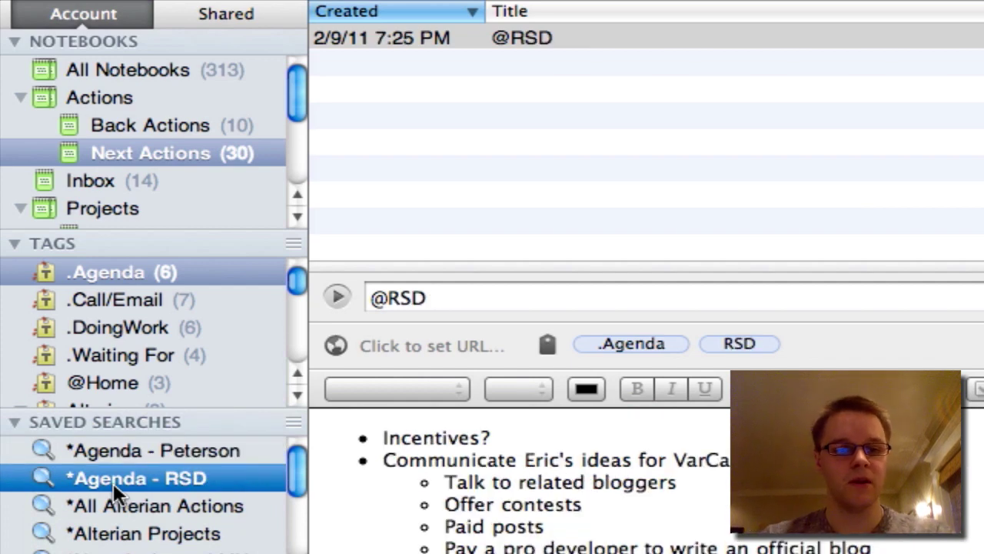
Run the All Alterian Actions saved search and scroll the Tags list to the Alterian sub-tags.
click(170, 510)
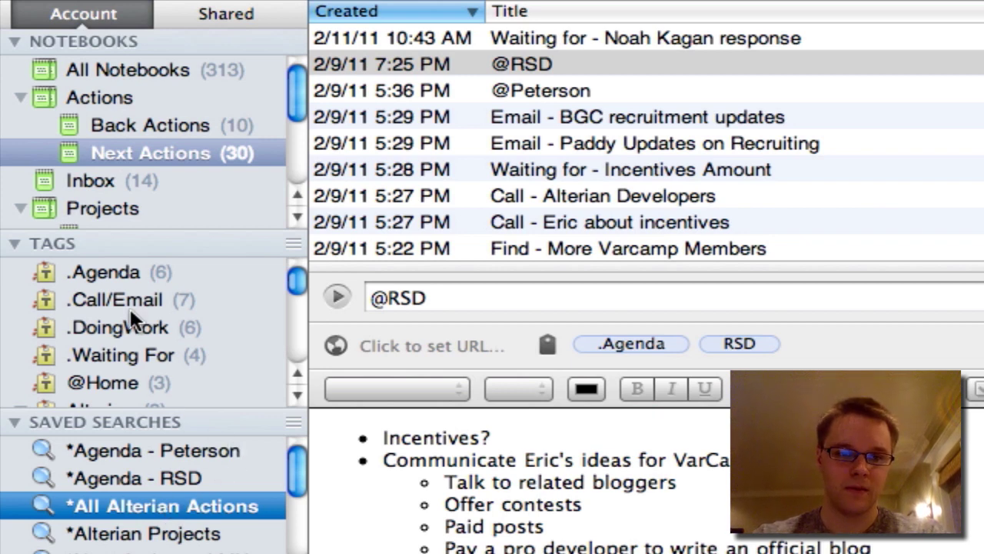
scroll(245, 293, down, 3)
scroll(243, 292, down, 3)
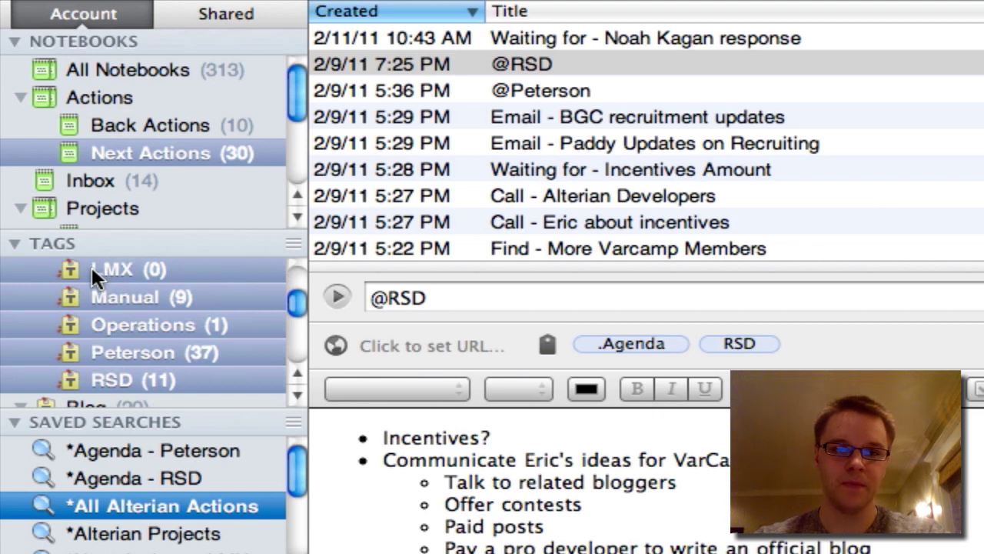
scroll(92, 267, down, 1)
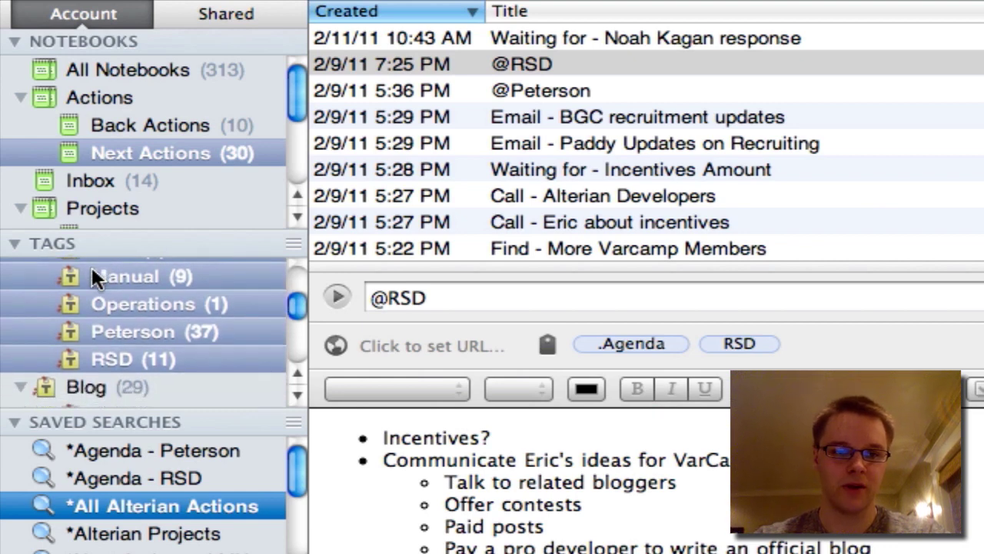
scroll(92, 269, up, 3)
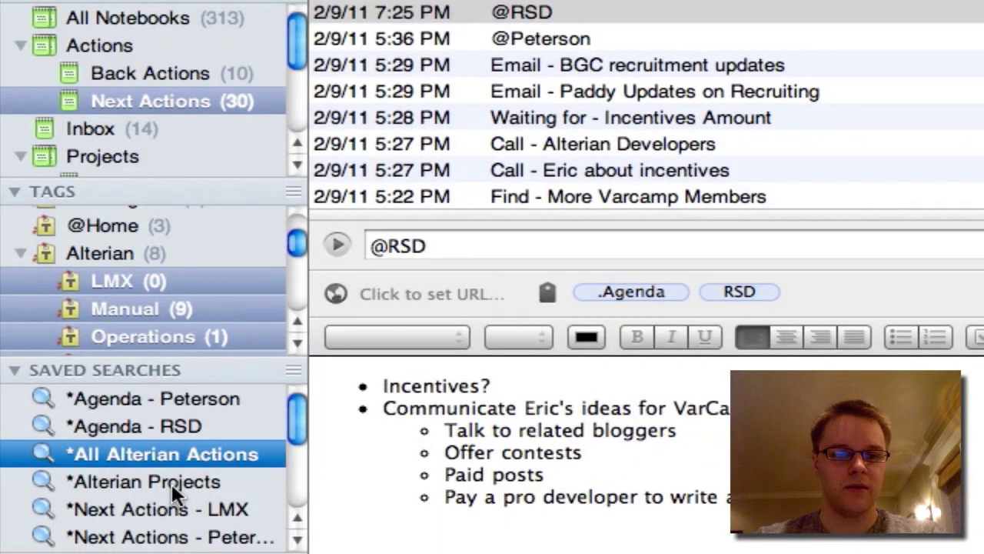
Review Alterian Projects, then step through the Next Actions searches for LMX and RSD.
click(172, 483)
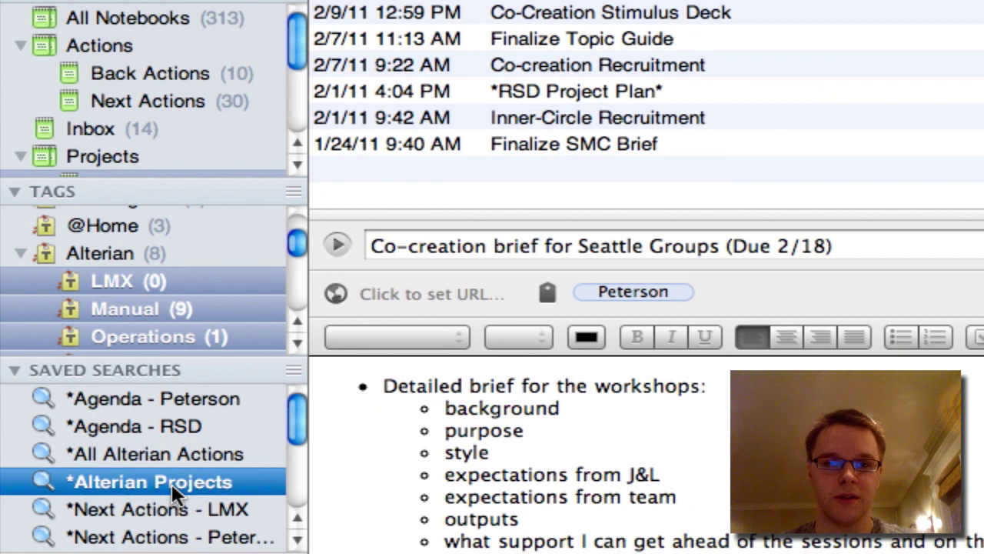
scroll(172, 484, down, 1)
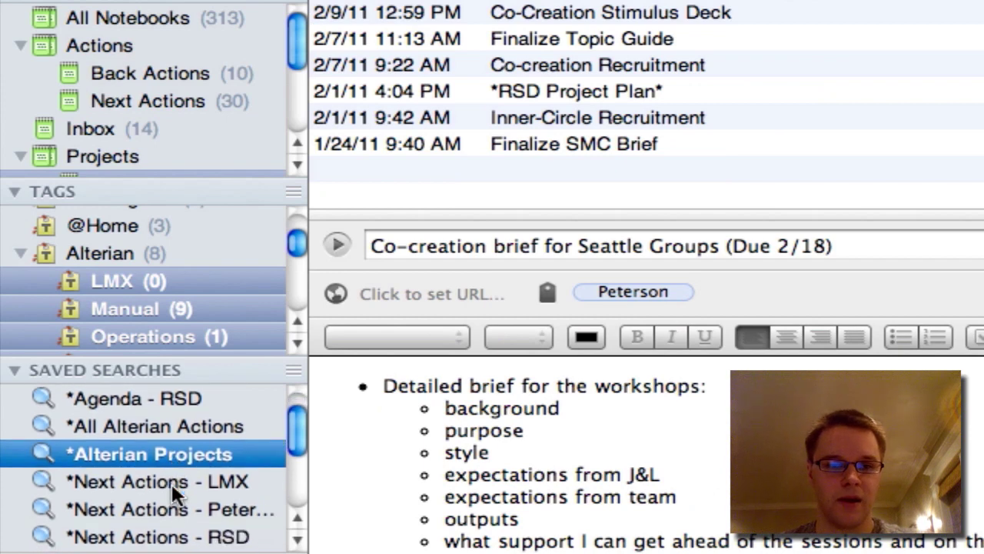
click(171, 483)
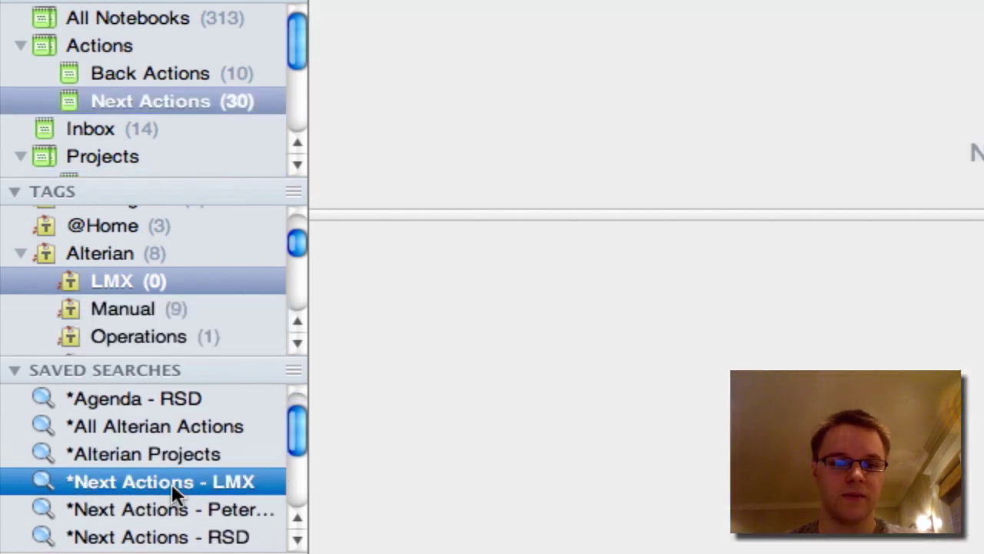
key(Down)
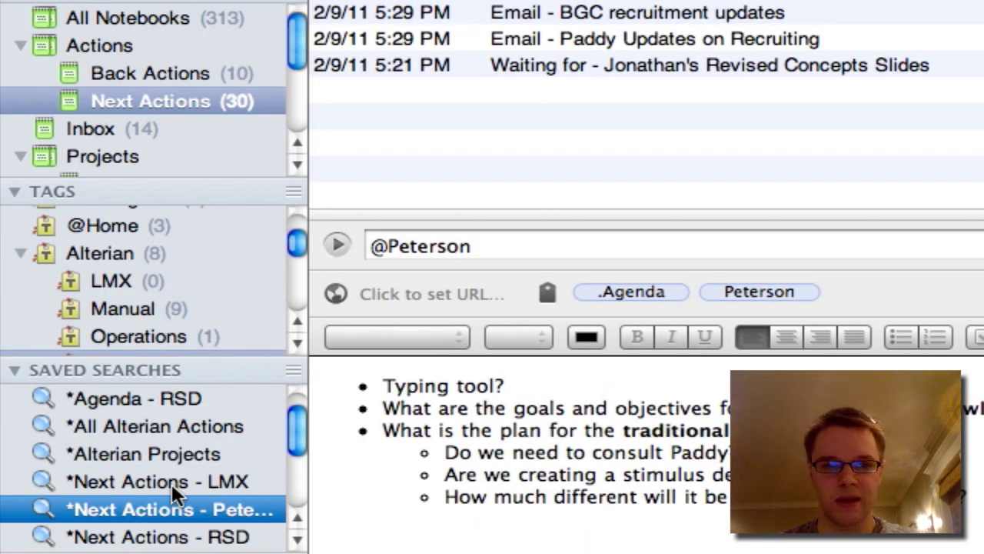
key(Down)
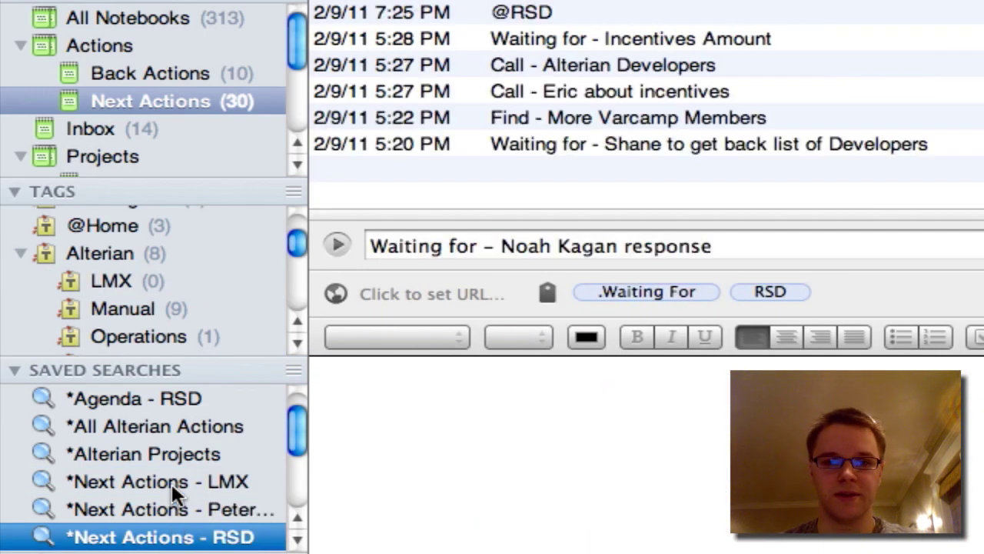
key(Down)
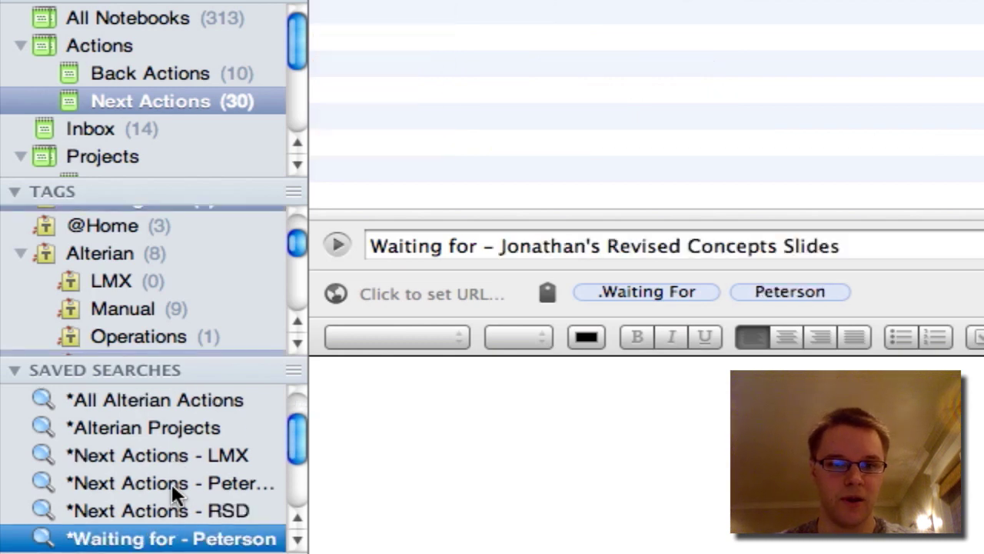
key(Up)
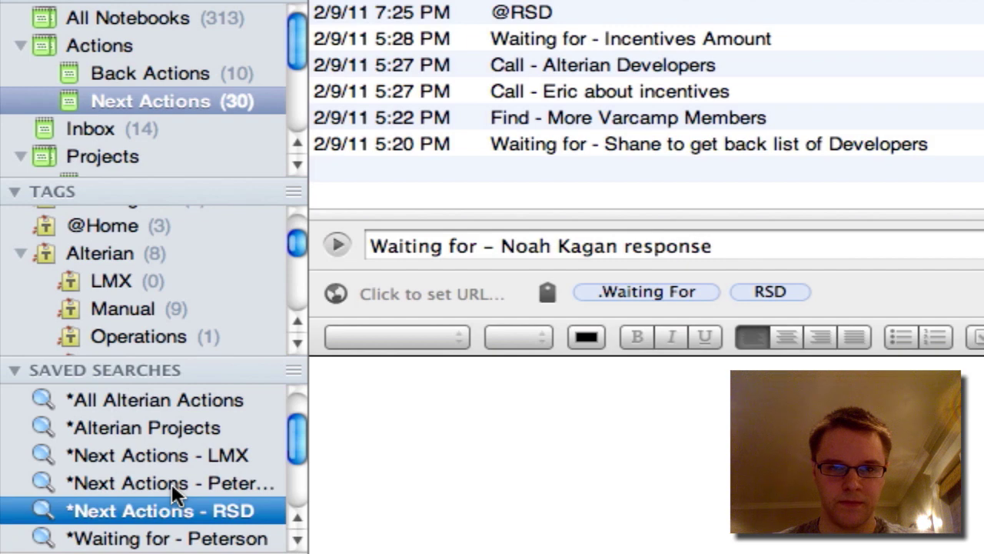
key(Down)
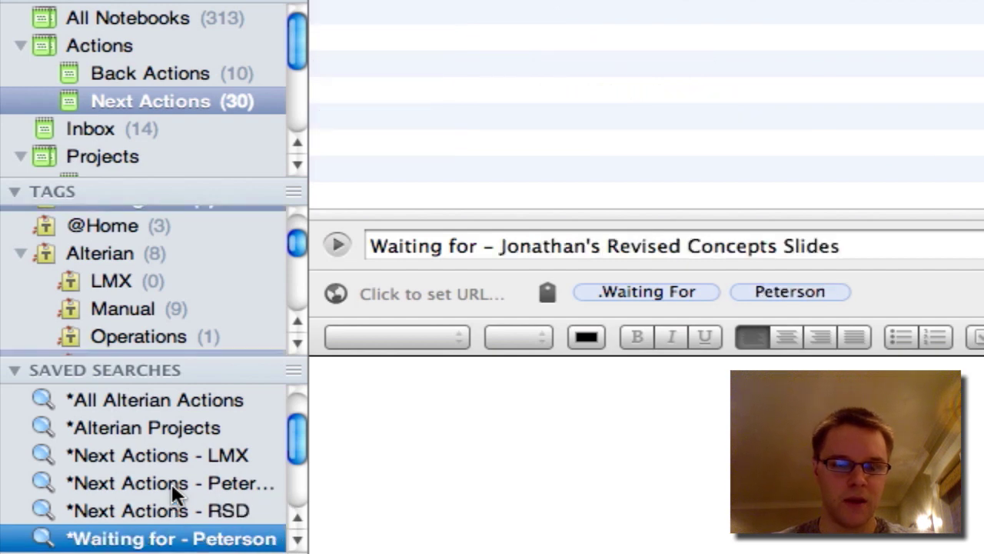
click(158, 538)
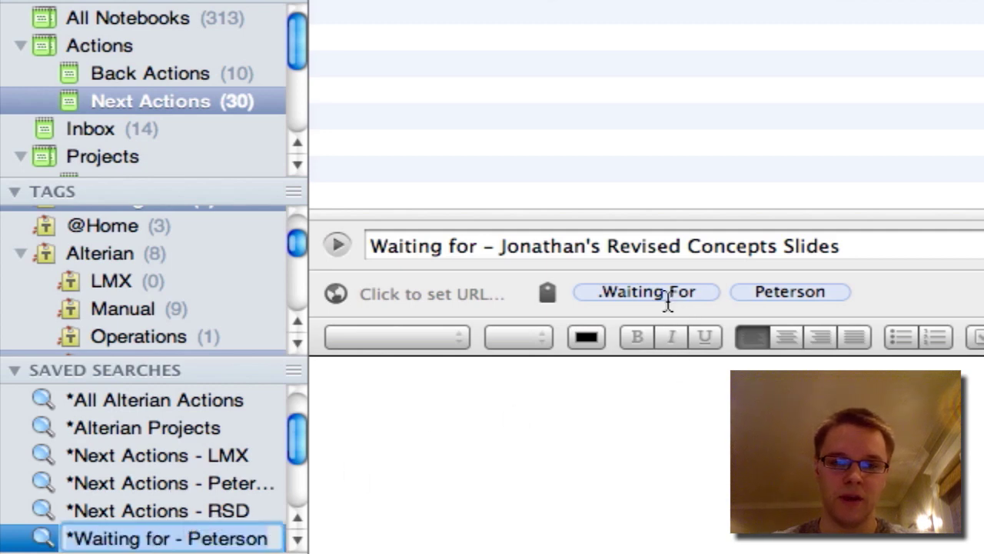
click(231, 513)
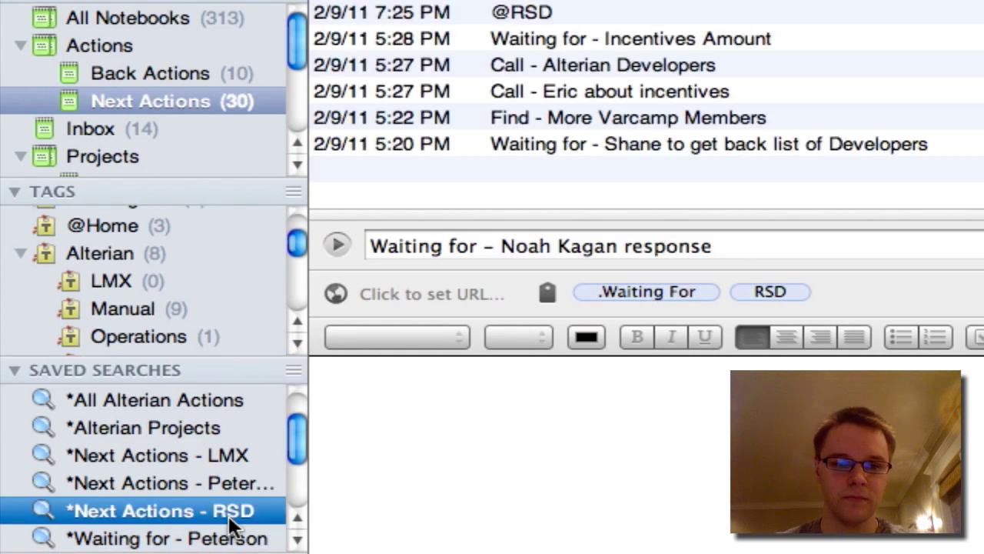
key(Up)
key(Down)
key(Down)
key(Down)
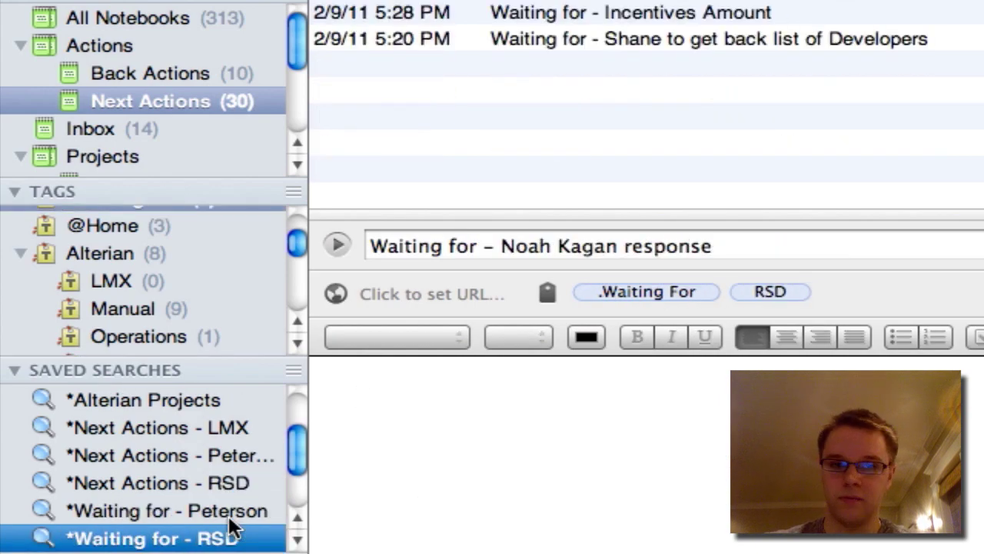
key(Down)
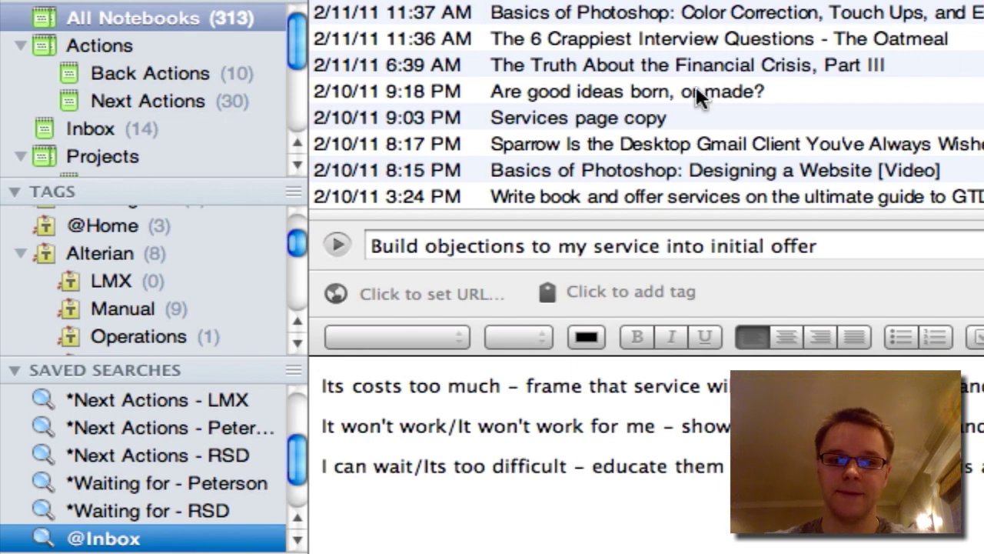
Reopen the Waiting for - RSD search and step down toward Actions -Blog/Life.
scroll(697, 91, down, 2)
scroll(696, 91, up, 2)
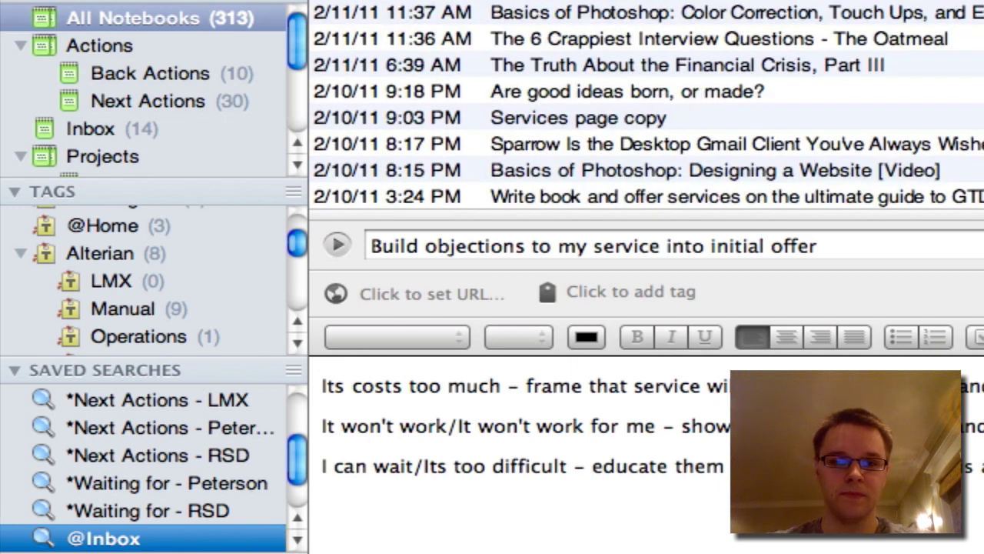
click(158, 541)
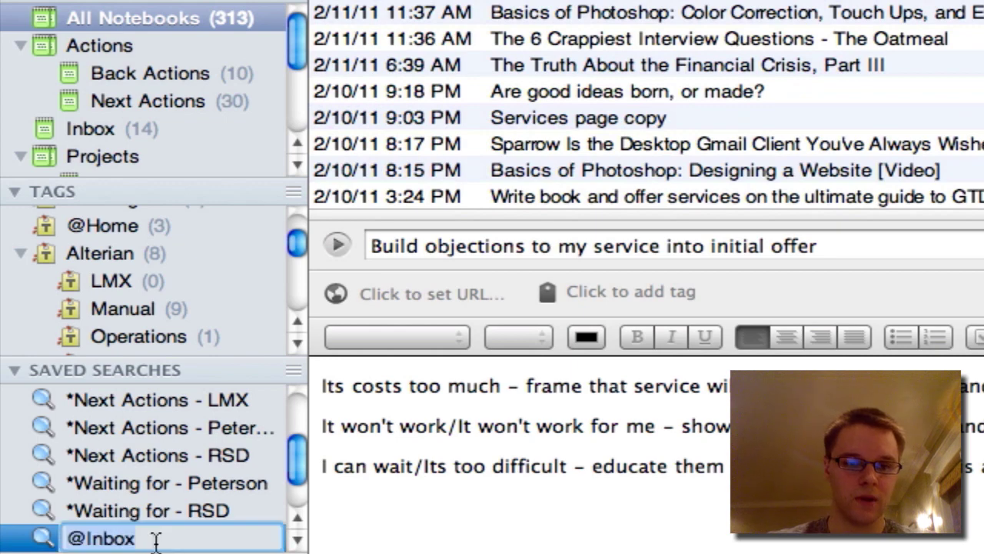
click(179, 511)
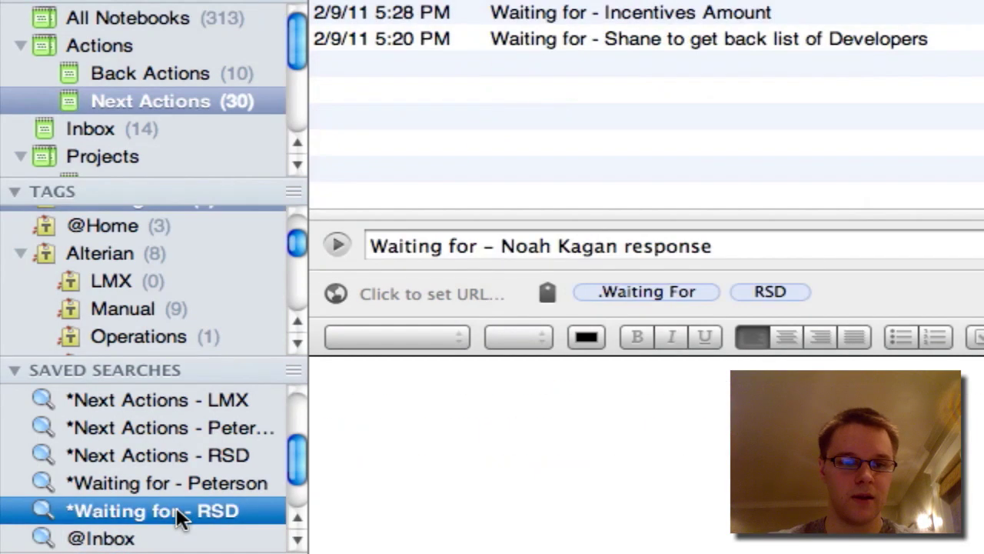
key(Down)
key(Down)
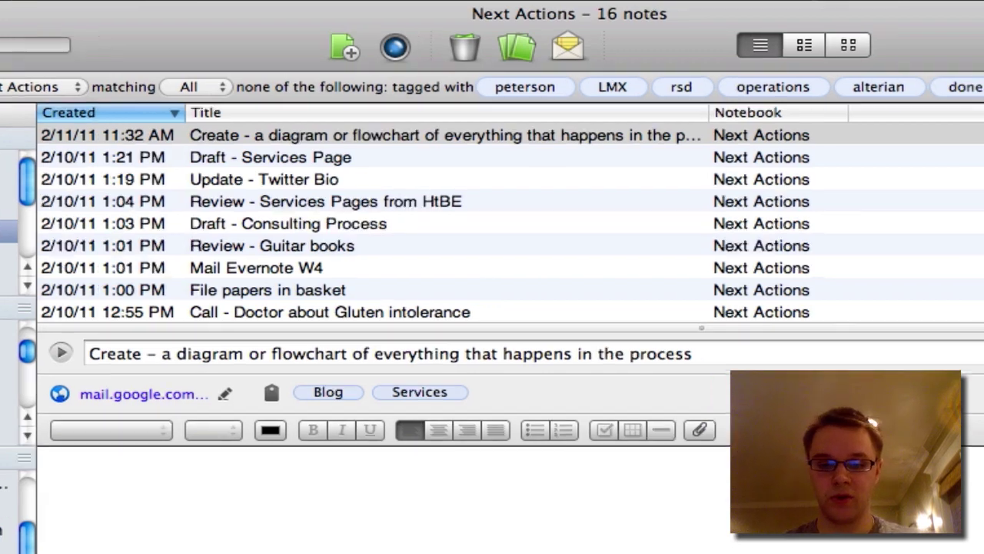
Search the notes with -tag:"life" to exclude life-tagged notes, then clear the query.
click(983, 45)
text(-tag)
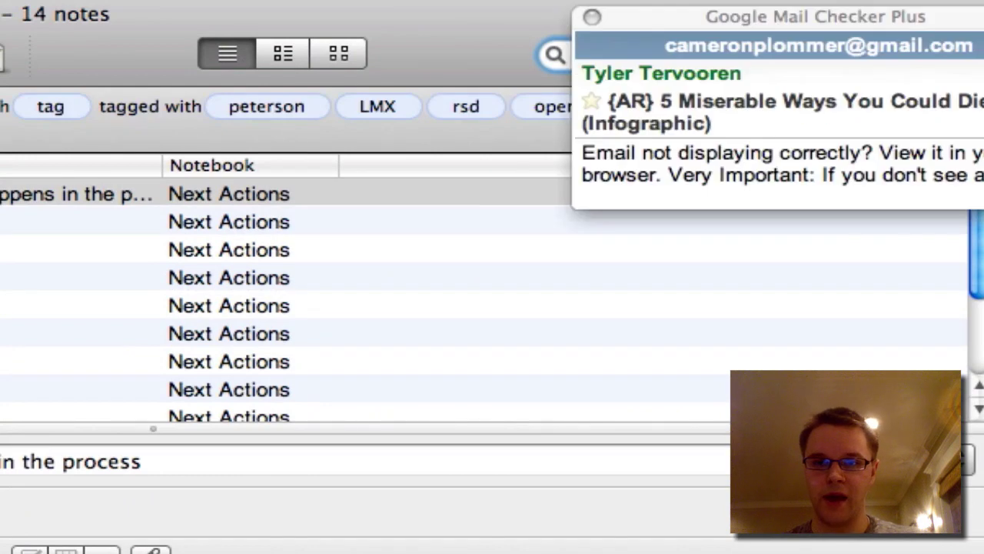
click(592, 17)
text(:)
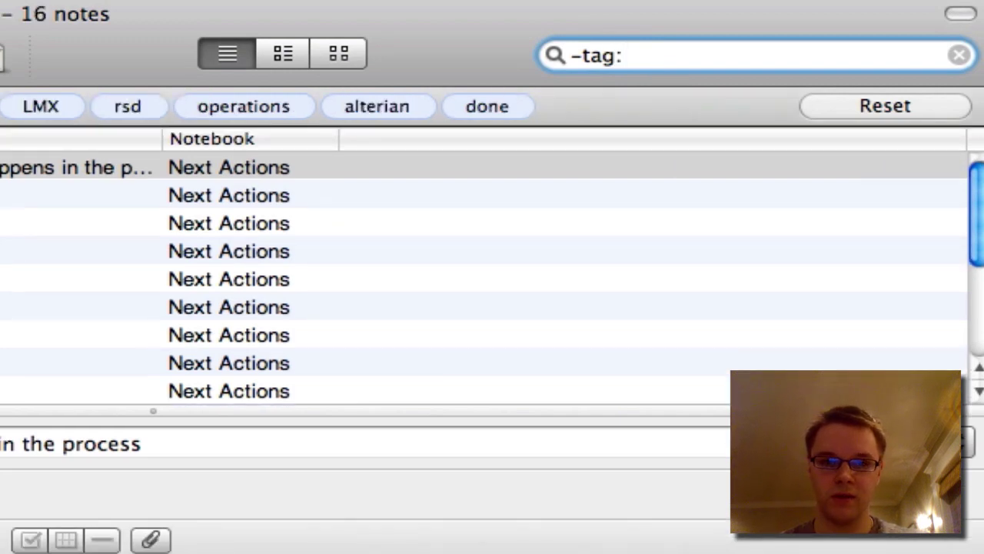
text("life")
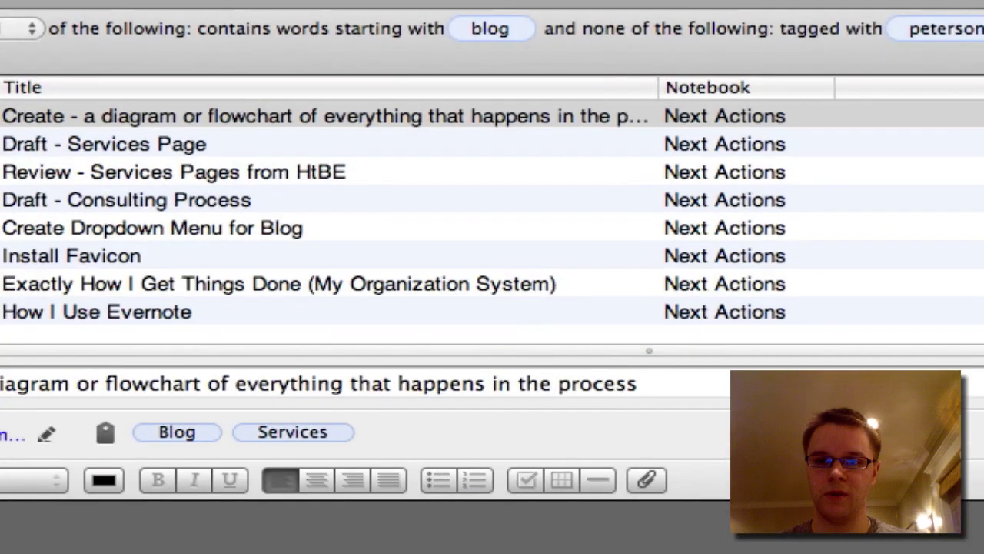
key(BackSpace)
key(BackSpace)
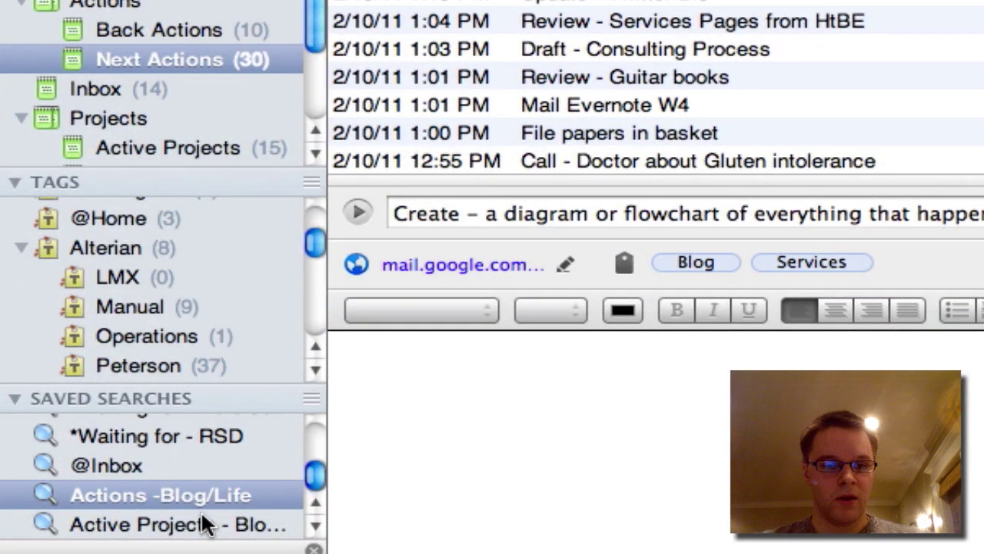
In Active Projects, drag the Learn Photoshop note into the Backburners notebook.
click(199, 523)
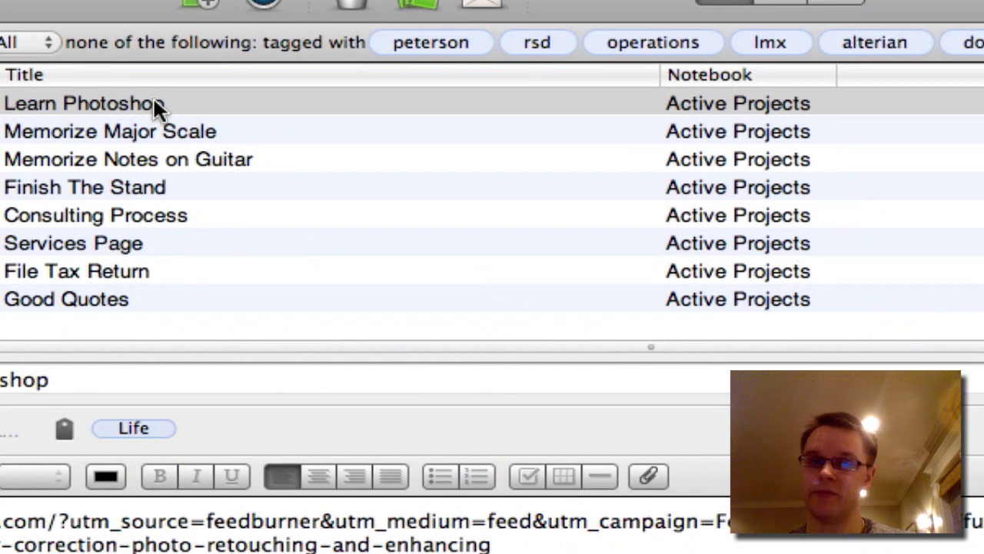
click(153, 104)
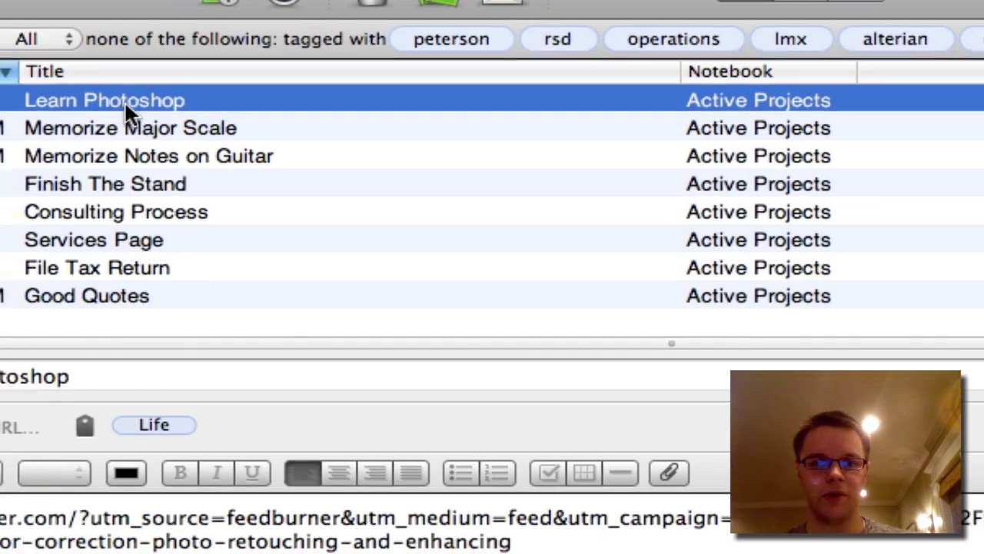
drag(123, 108, 205, 192)
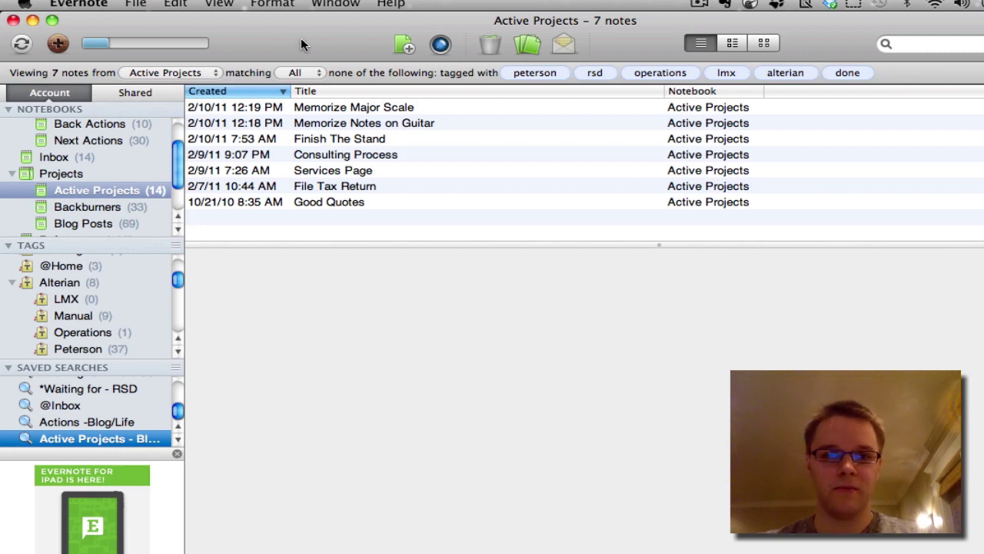
mouse_move(323, 29)
mouse_down()
mouse_move(327, 57)
mouse_move(324, 30)
mouse_up()
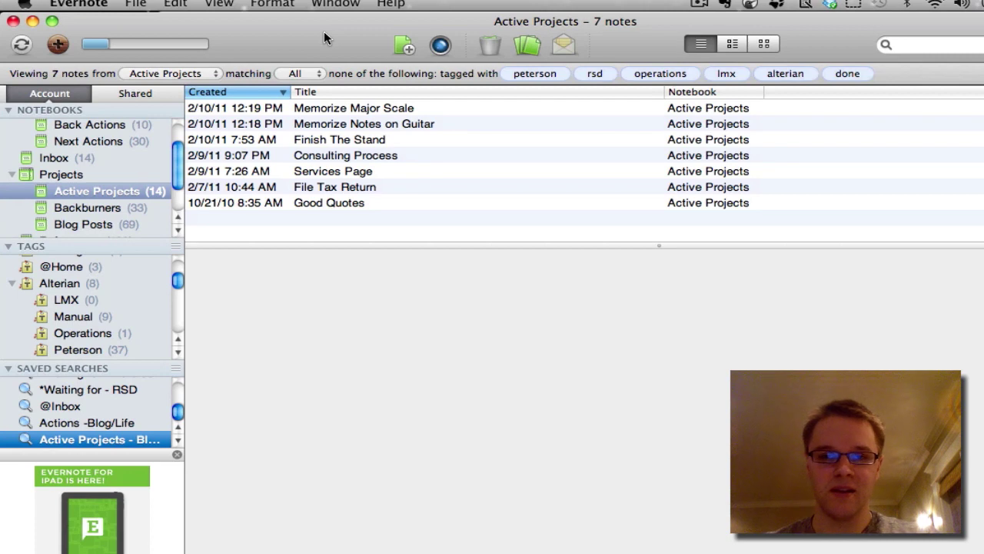